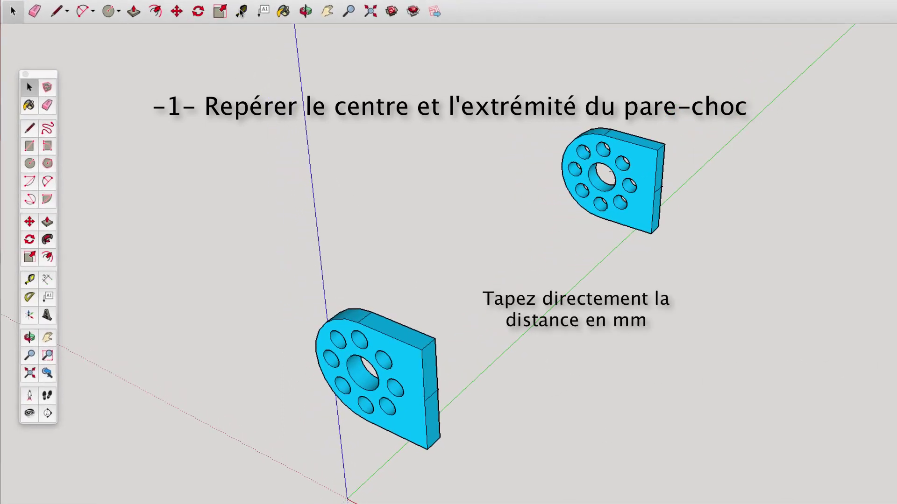
Step: Place guide points 45 mm along the axis from the first plate's corner and 15 mm out
left_click(239, 12)
left_click(428, 434)
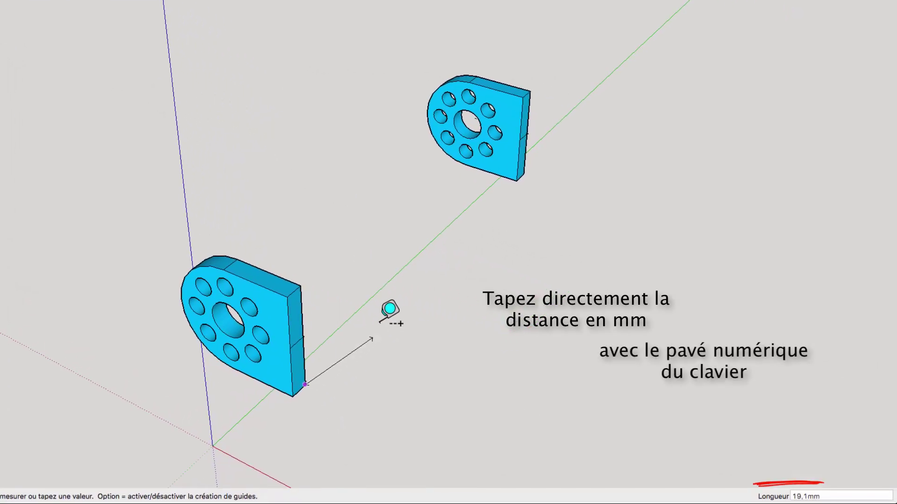
type("45")
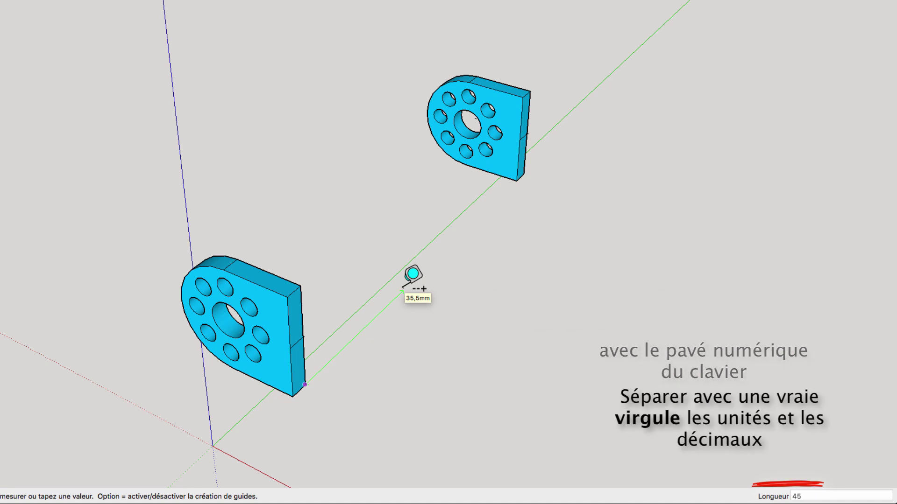
key("Return")
left_click(463, 282)
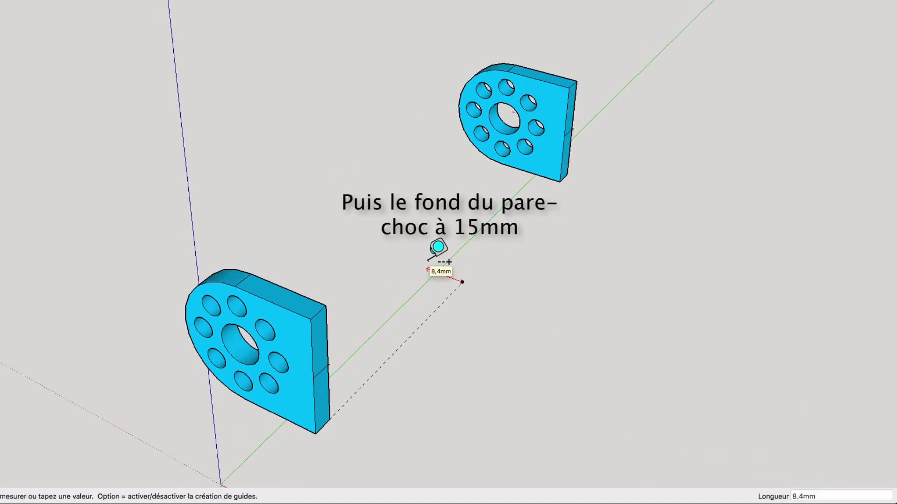
type("15")
key("Return")
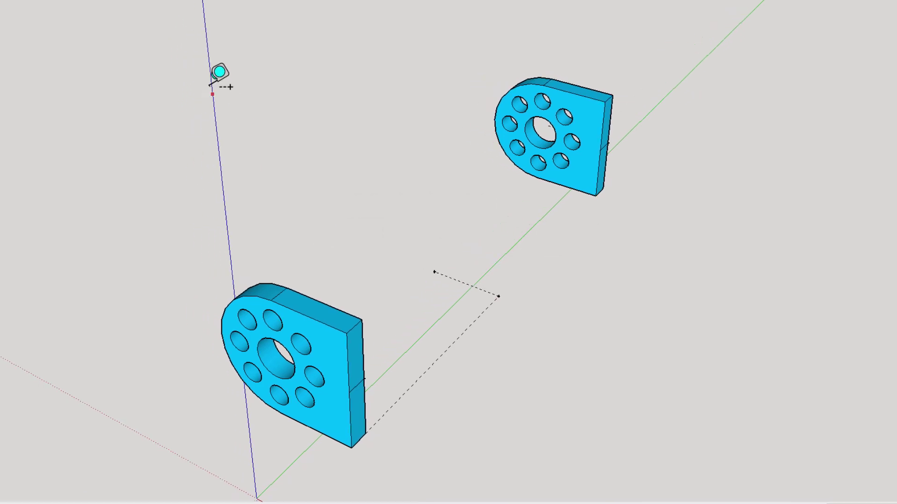
key("l")
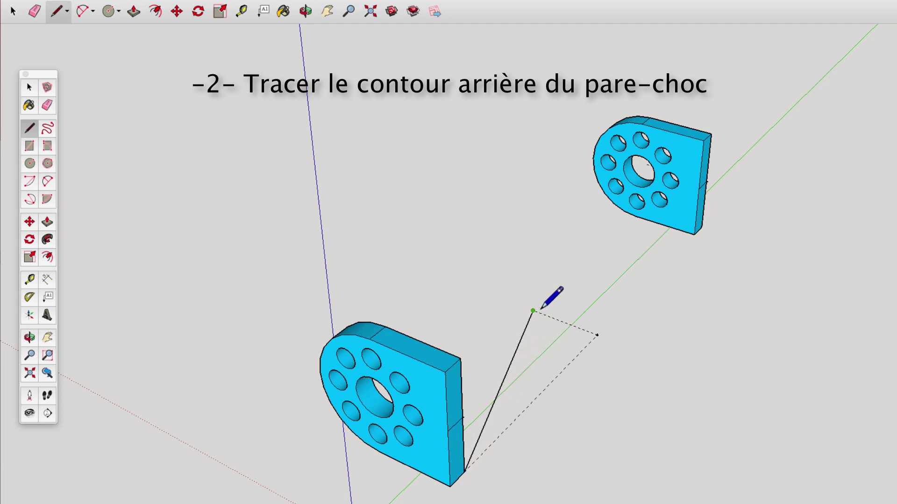
Step: Finish the rear edge at the second plate's corner and add a 60° guide there
left_click(700, 227)
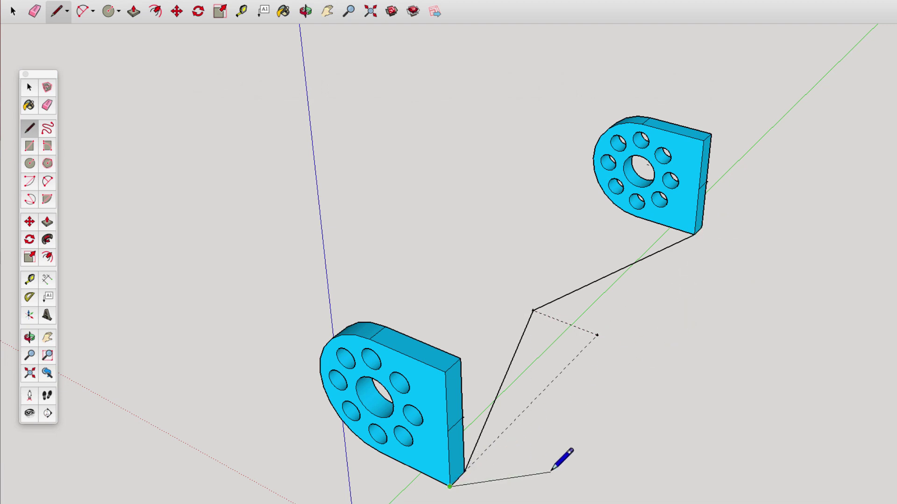
key("t")
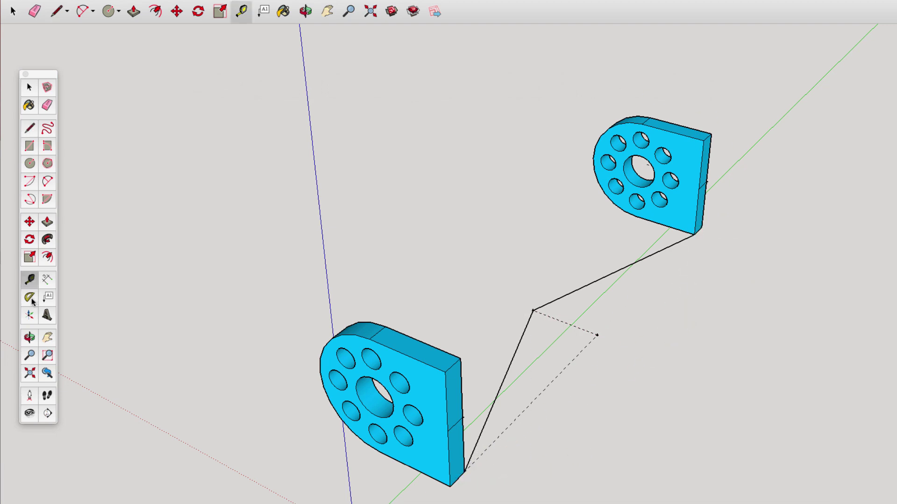
left_click(701, 227)
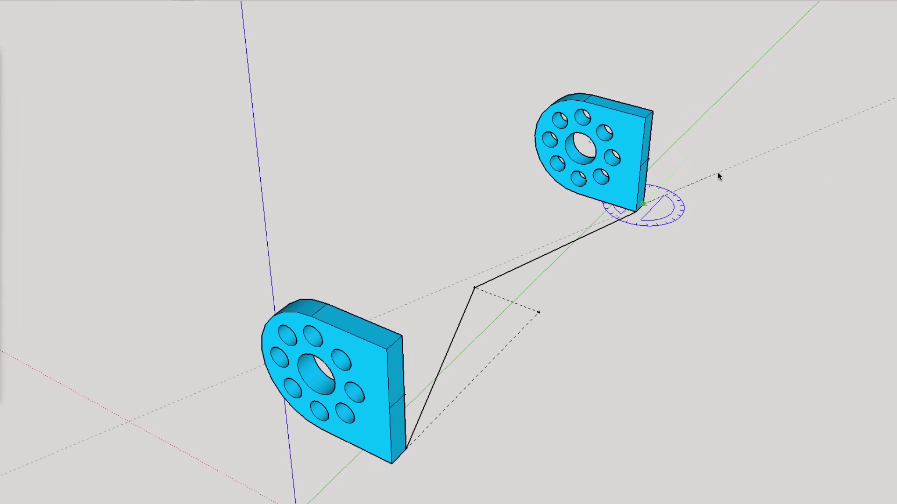
type("60")
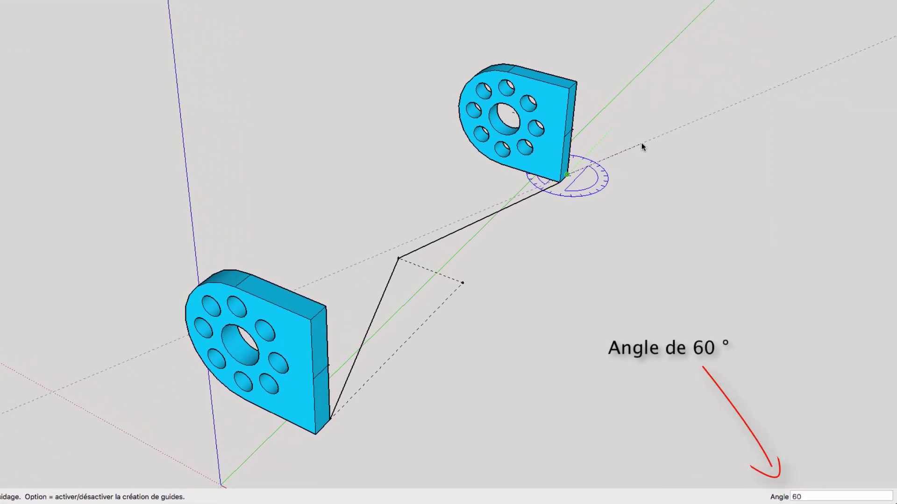
key("Return")
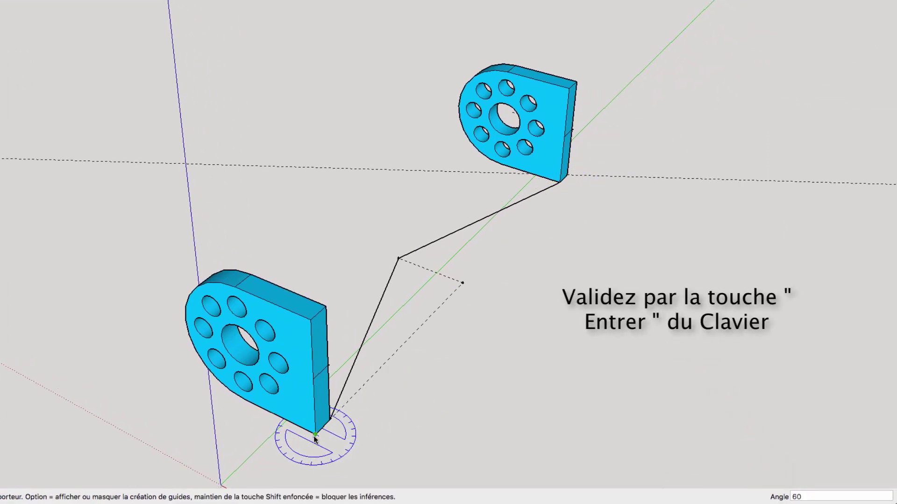
Step: Add a matching 60° guide through the first plate's lower corner
left_click(291, 456)
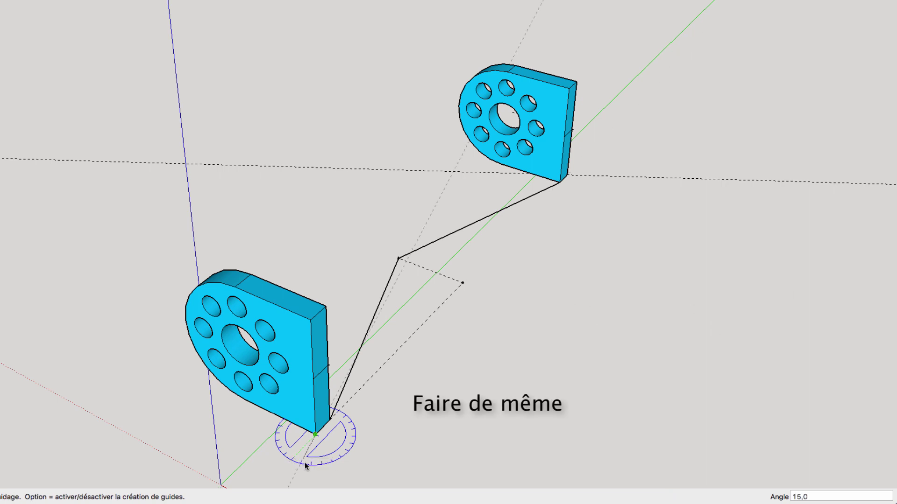
type("60")
key("Return")
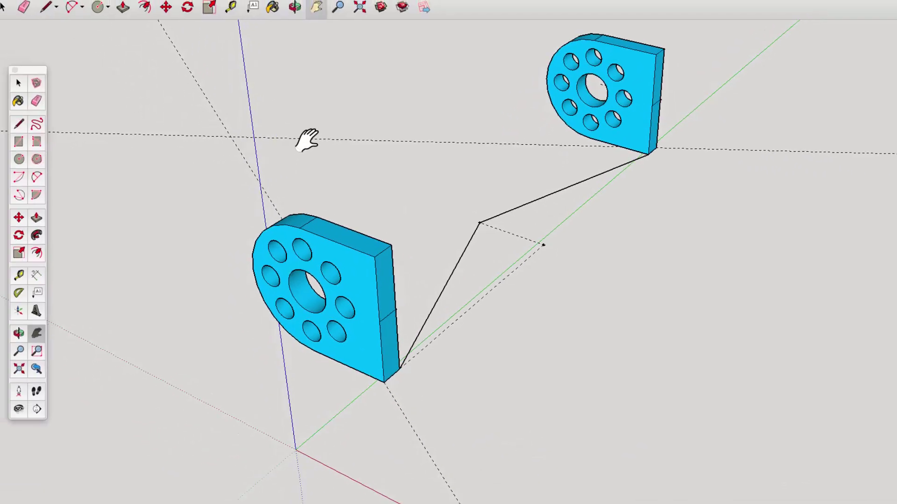
Step: Draw 35 mm edges outward from both plates' corners along the 60° guides
middle_click_drag(310, 140, 292, 121, "shift")
left_click(29, 131)
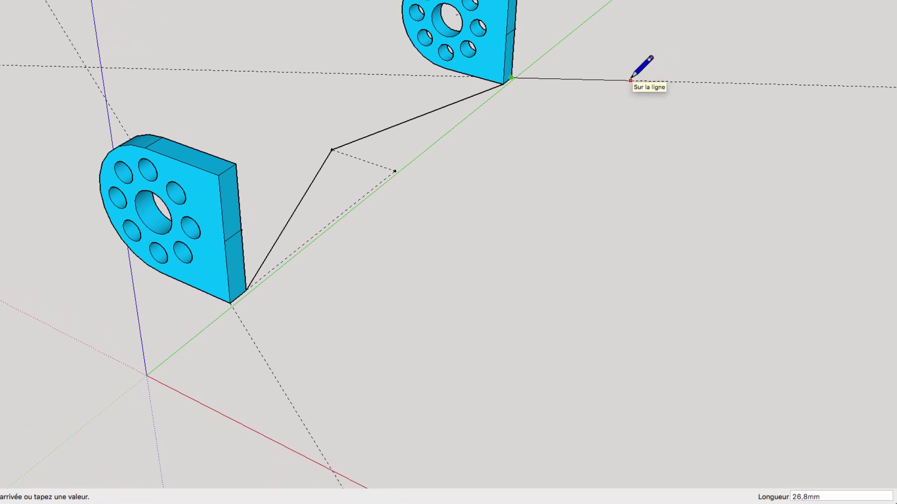
type("3")
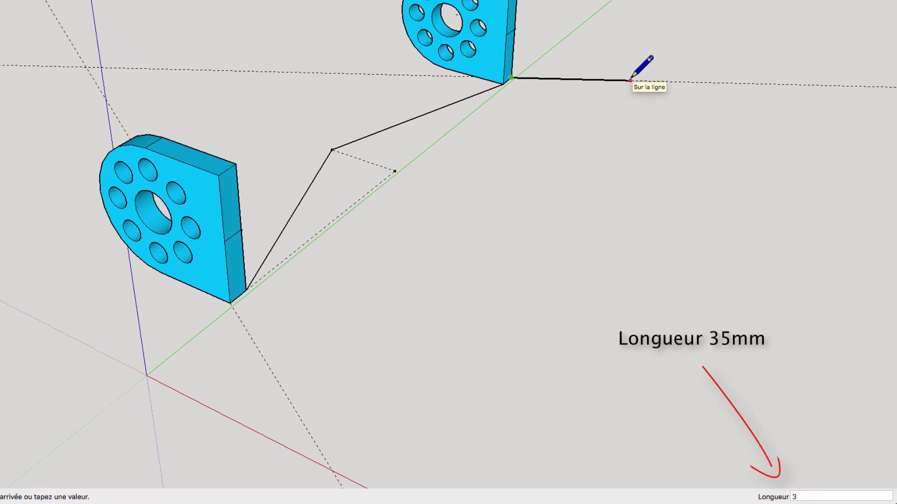
type("5")
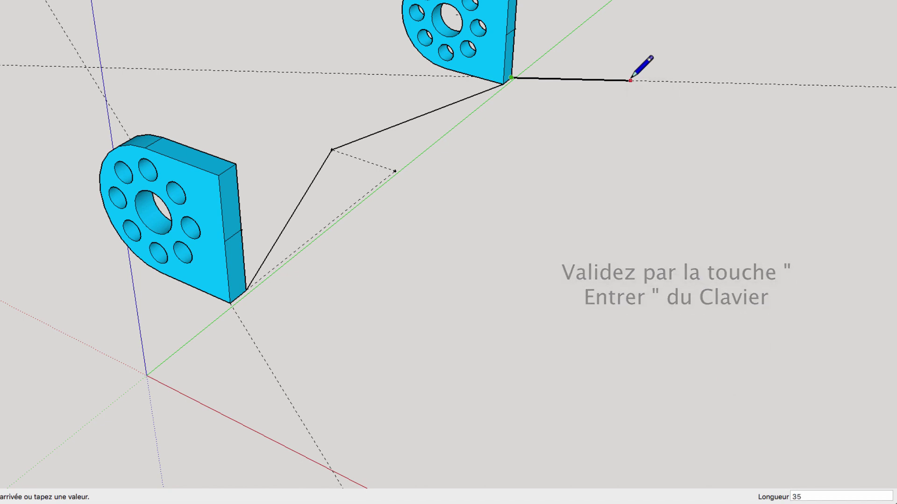
key("Return")
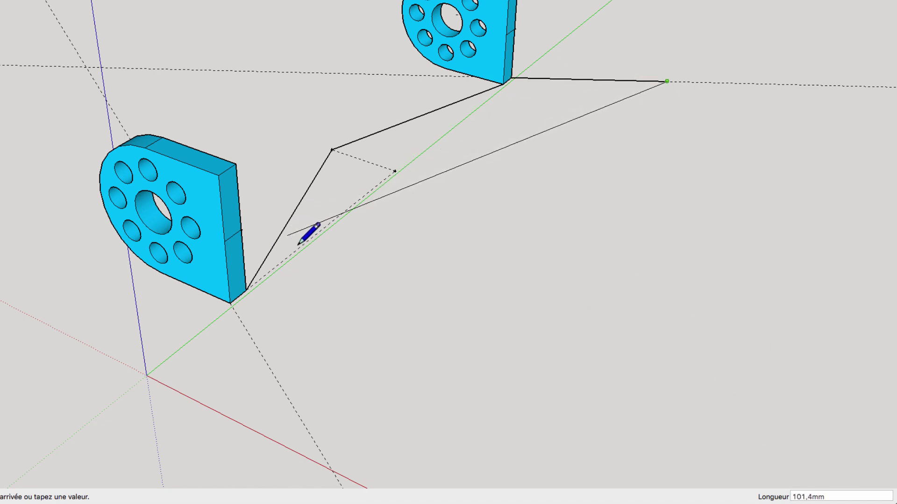
key("Escape")
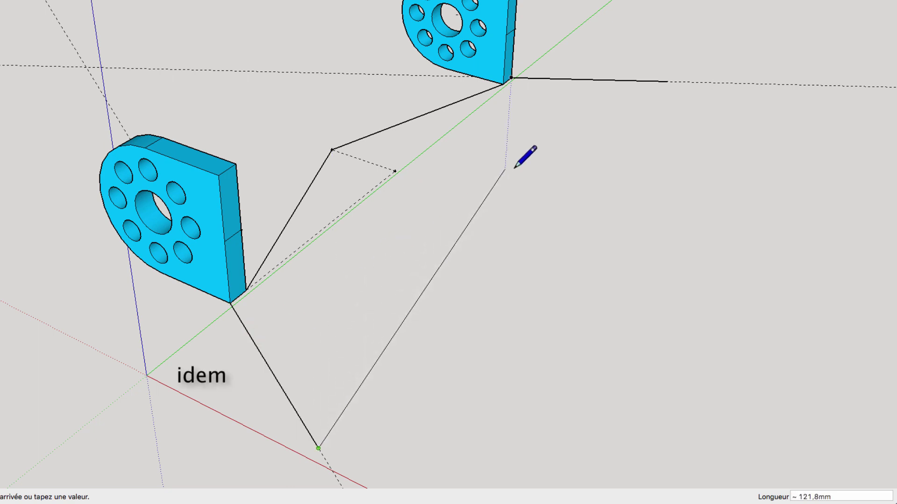
key("Escape")
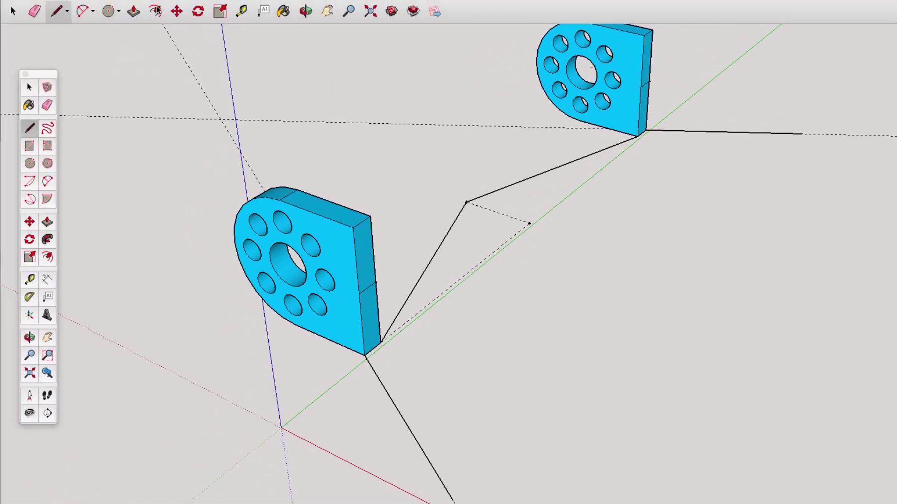
Step: Place two guide points 4 mm from the plate corners to mark the strip's thickness
left_click(241, 11)
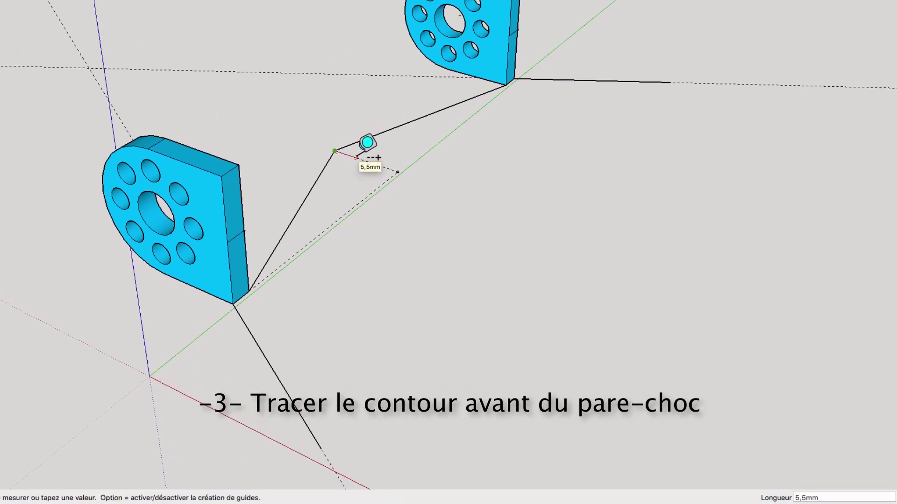
type("4")
key("Return")
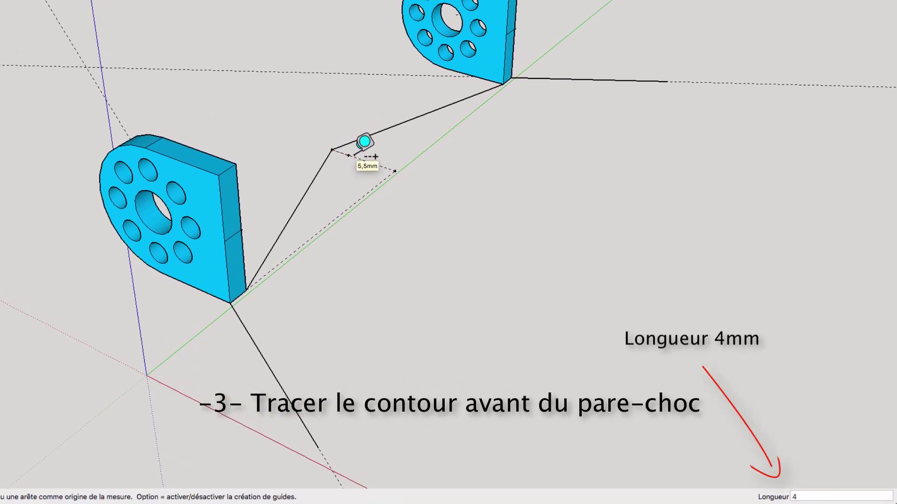
left_click(520, 70)
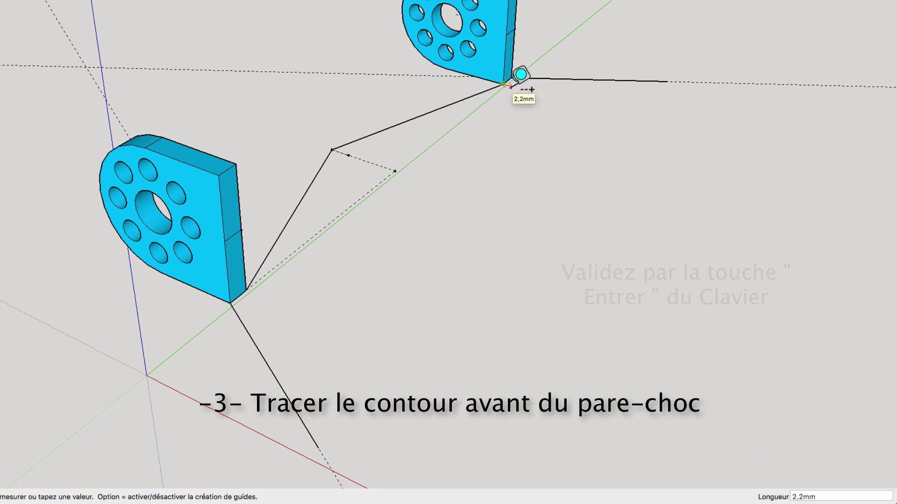
type("4")
key("Return")
scroll(547, 75, "up", 2)
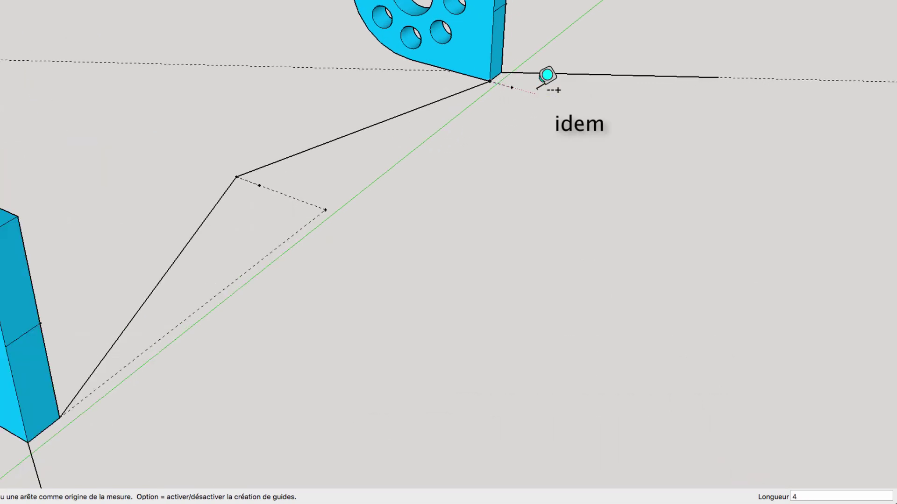
scroll(542, 66, "up", 2)
Step: Add offset guide points just off both plates' bottom corners
left_click(494, 66)
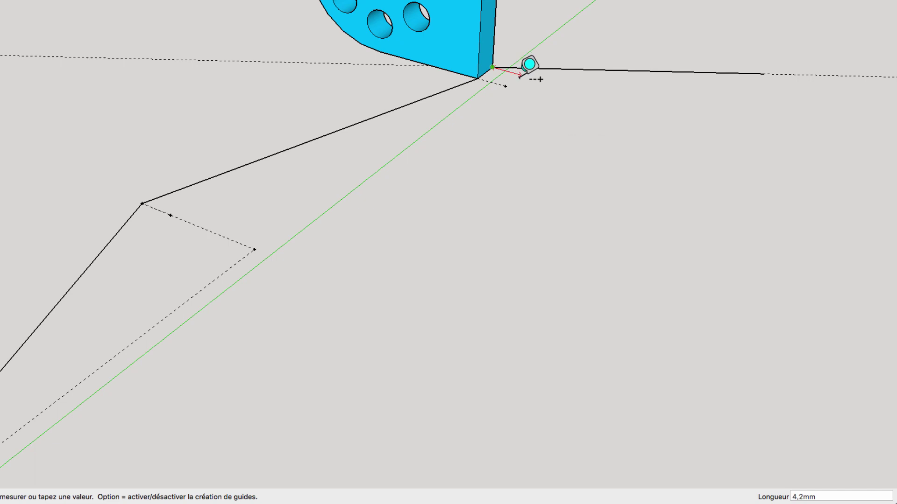
left_click(519, 75)
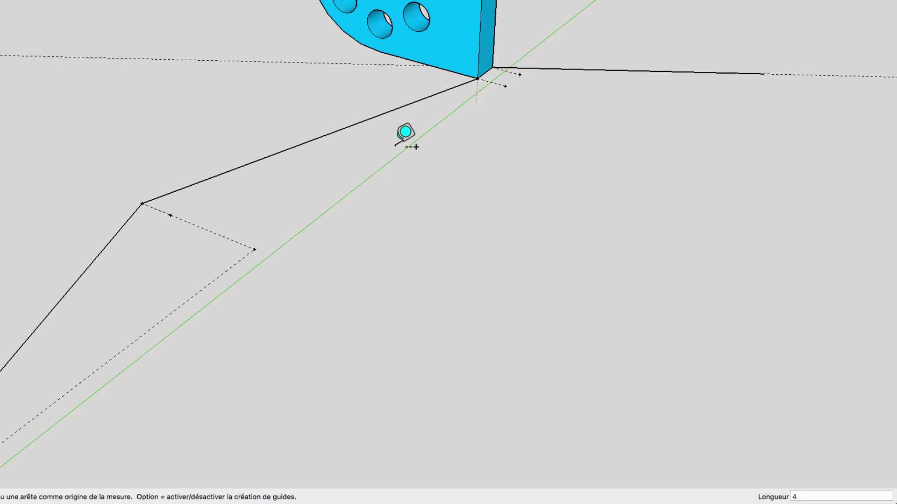
scroll(182, 266, "up", 1)
scroll(176, 279, "up", 3)
scroll(173, 283, "down", 4)
scroll(121, 370, "down", 6)
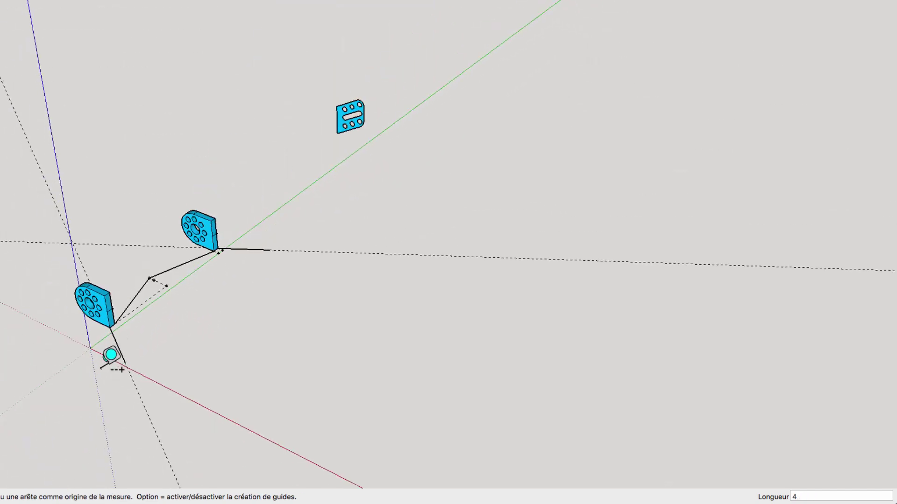
scroll(110, 327, "up", 1)
scroll(132, 316, "up", 2)
scroll(134, 316, "up", 3)
scroll(163, 230, "up", 1)
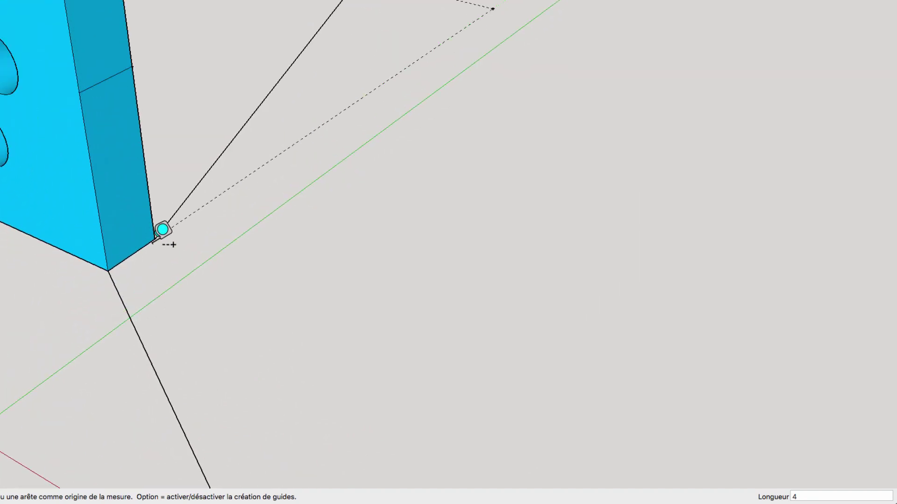
left_click(155, 240)
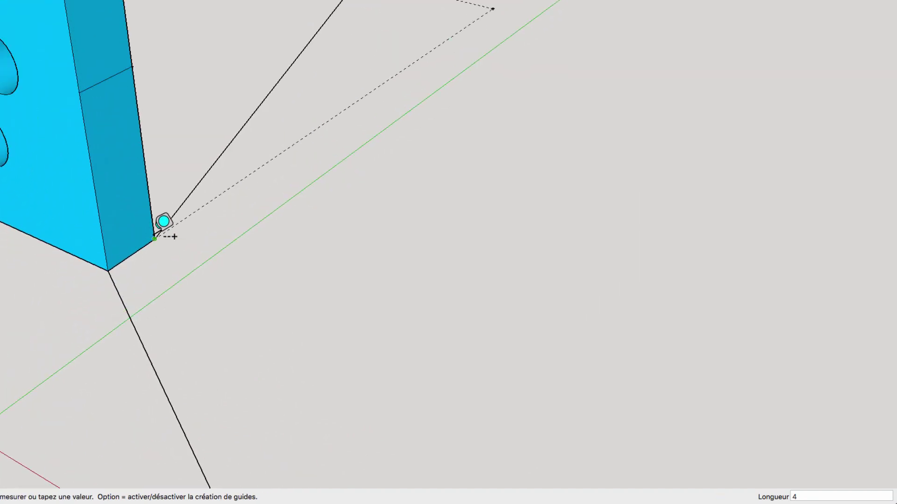
left_click(184, 252)
left_click(108, 271)
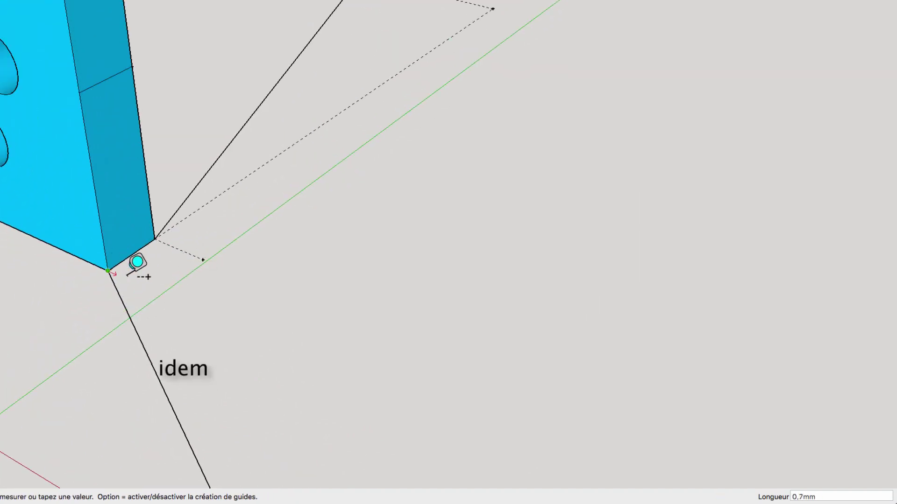
left_click(161, 297)
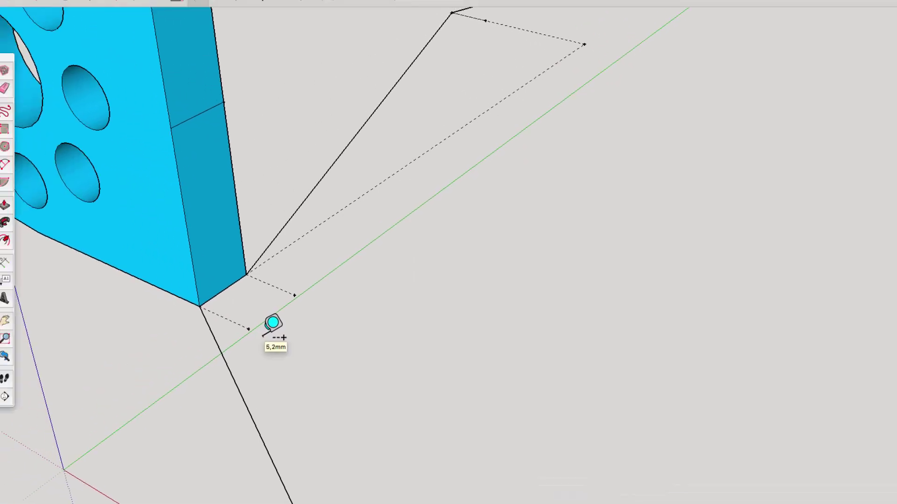
left_click(29, 130)
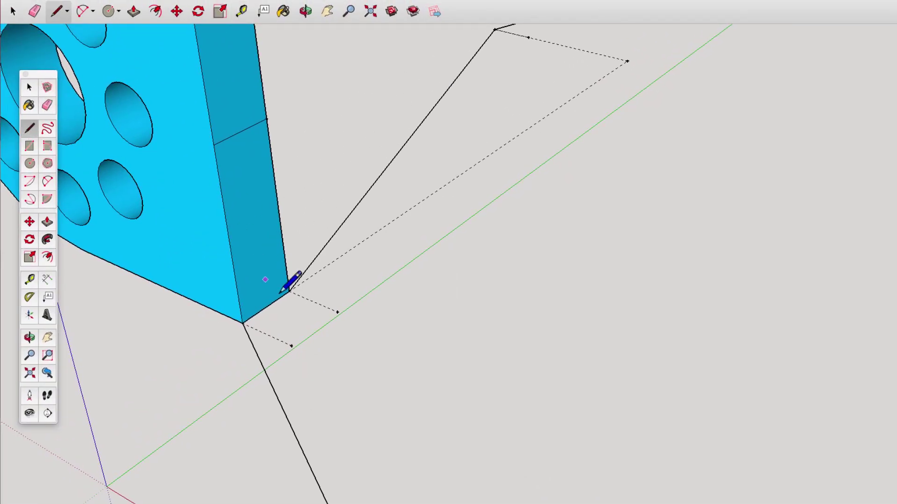
Step: Start the strip's parallel edge at the offset point and pan to show both plates
left_click(337, 312)
scroll(547, 40, "down", 5)
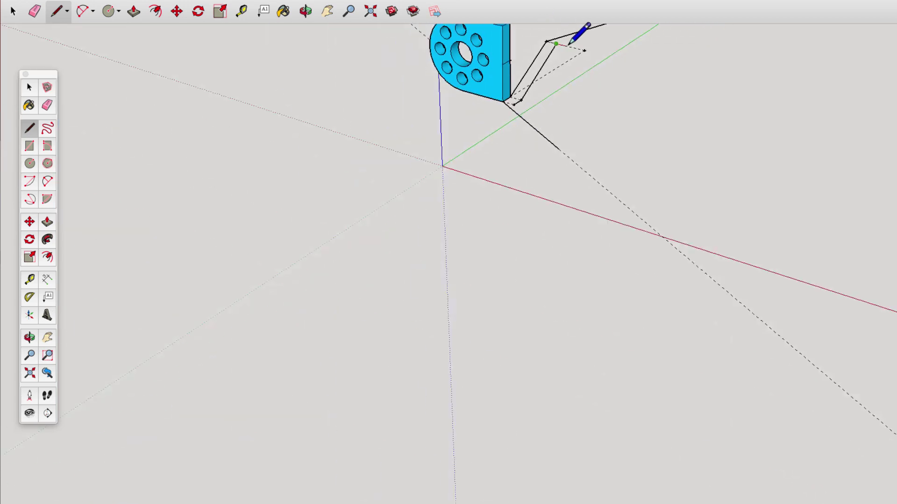
scroll(574, 39, "down", 2)
scroll(603, 42, "down", 1)
scroll(644, 41, "down", 1)
scroll(656, 41, "up", 3)
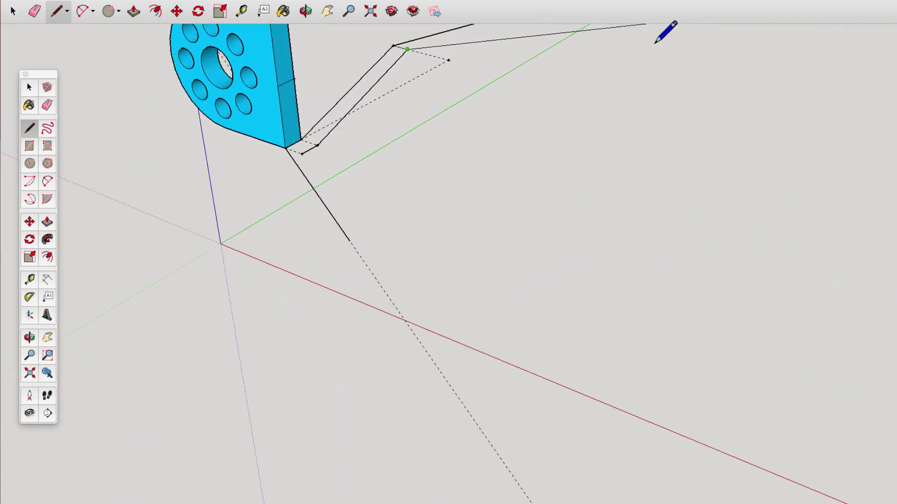
scroll(607, 33, "down", 1)
left_click(327, 11)
left_click_drag(525, 36, 464, 244)
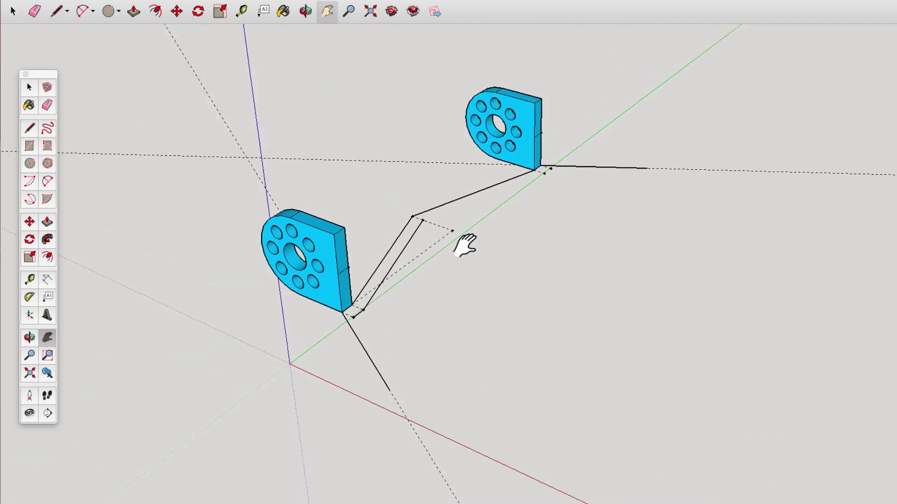
scroll(456, 257, "up", 2)
scroll(453, 261, "up", 3)
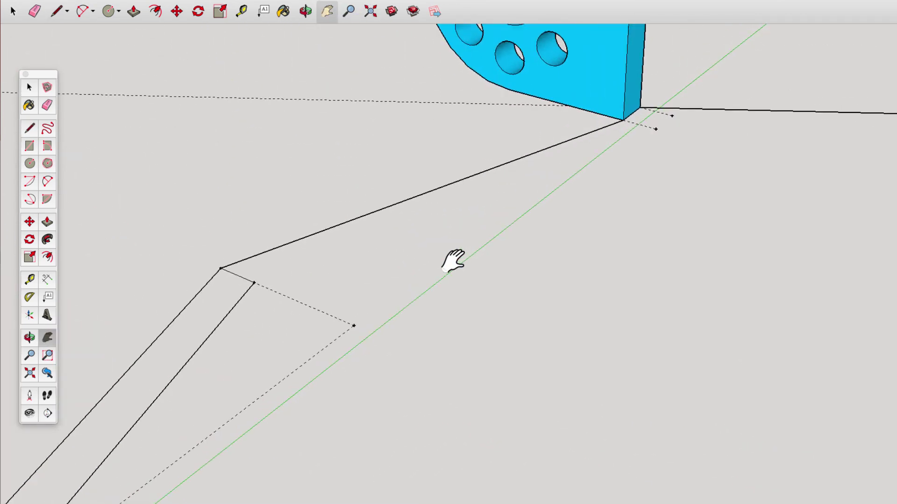
Step: Draw the parallel edge up to the second plate and close the strip's end
left_click(36, 127)
left_click(655, 129)
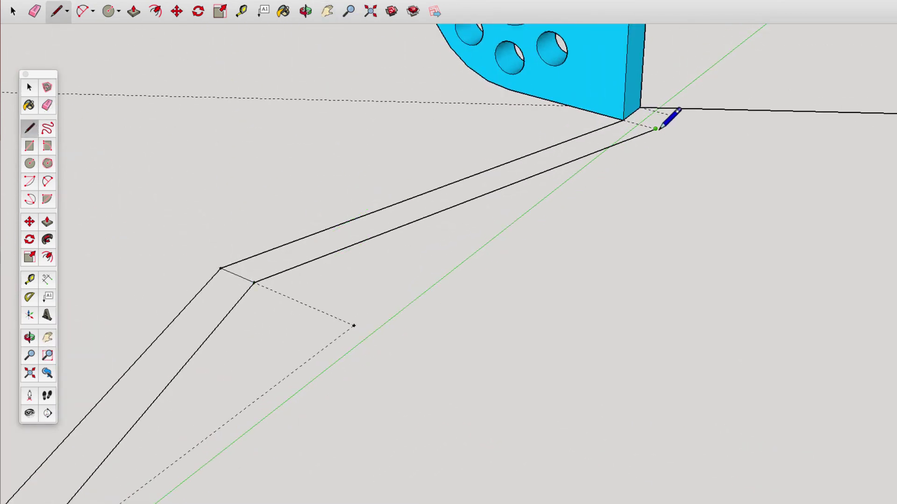
left_click(671, 115)
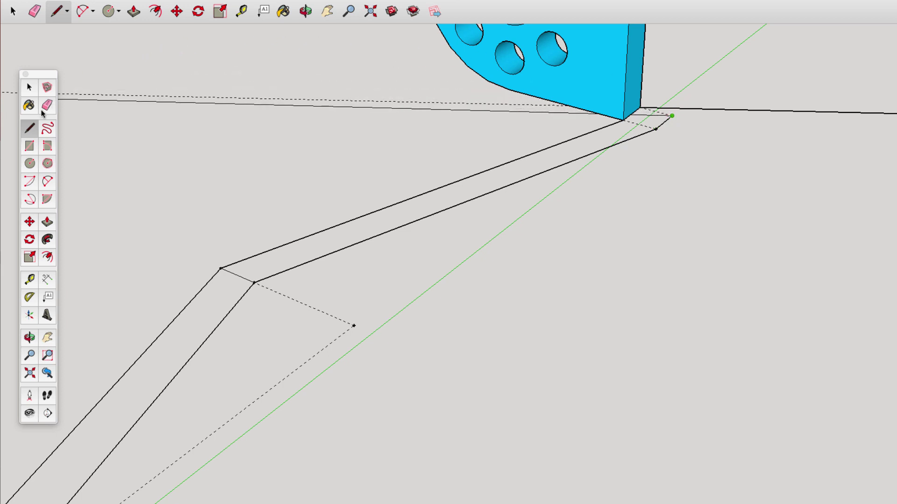
left_click(31, 297)
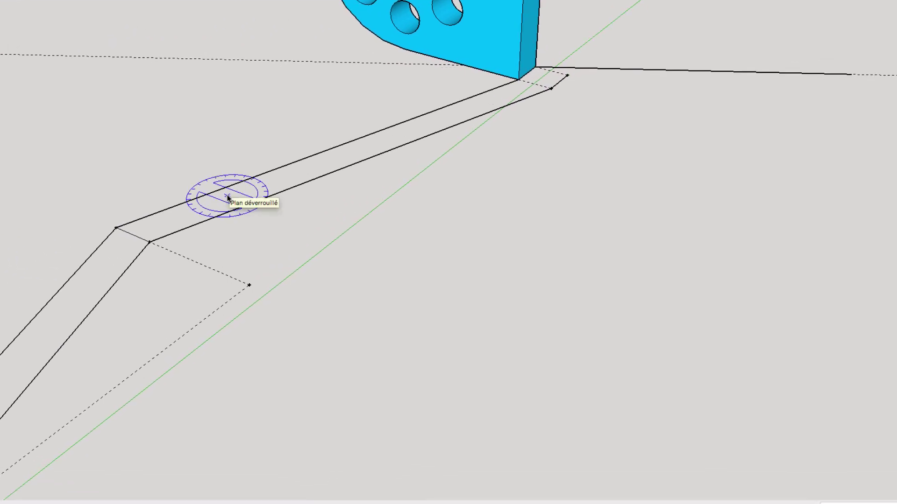
left_click(820, 63)
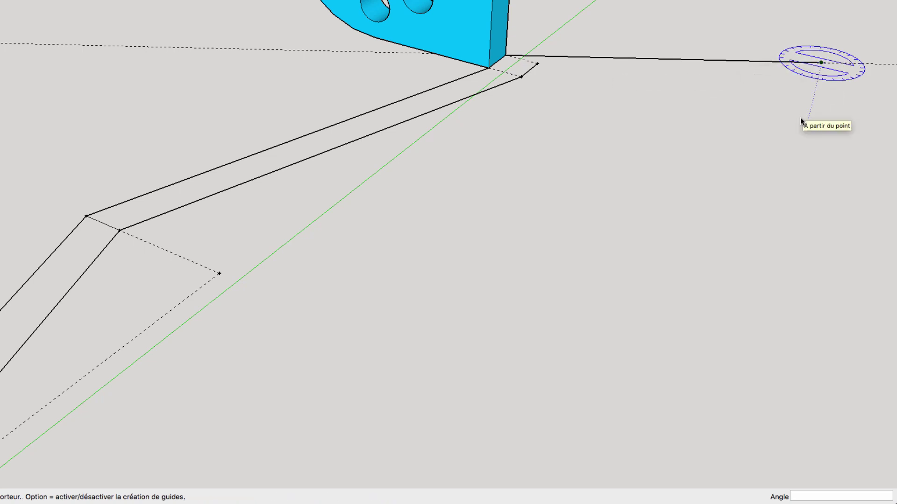
Step: Add 90° guides off the strip's edges at its end and at the second plate's corner
left_click(855, 64)
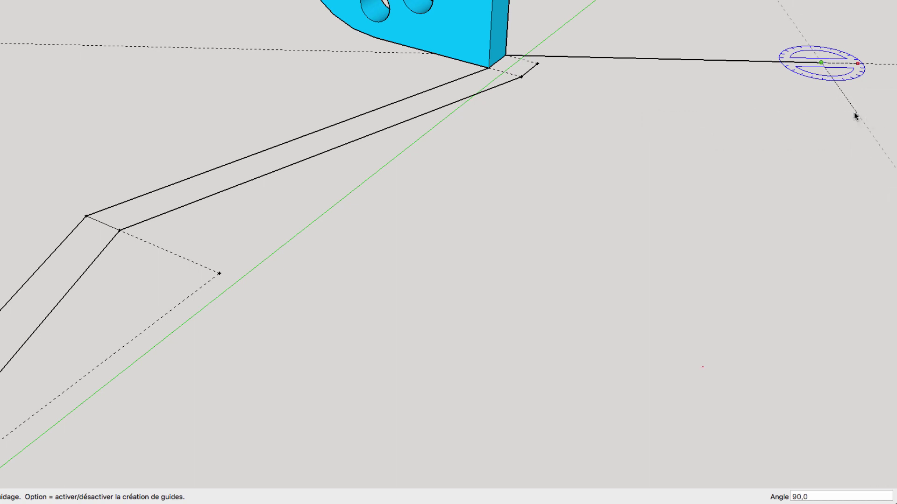
type("90")
key("Return")
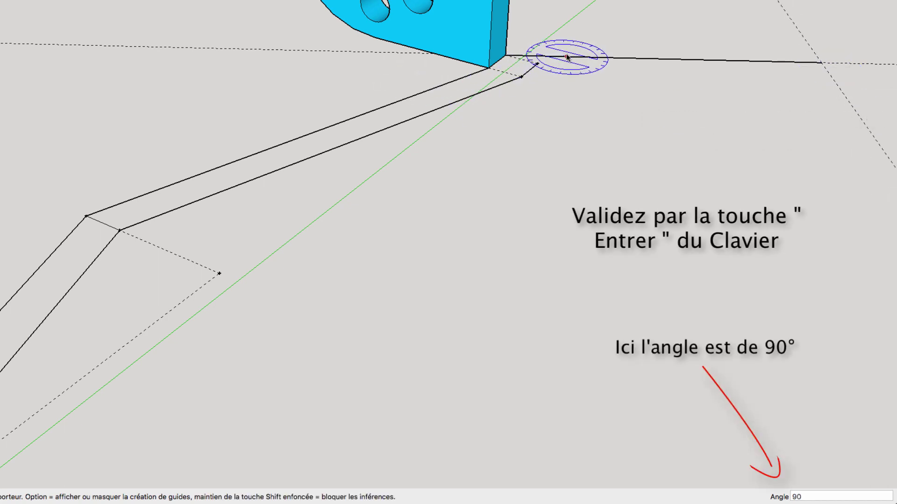
left_click(516, 58)
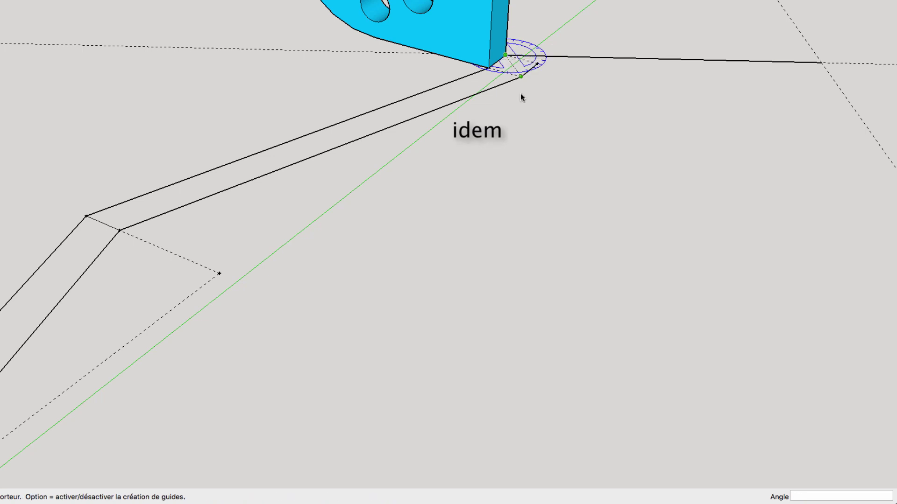
left_click(633, 59)
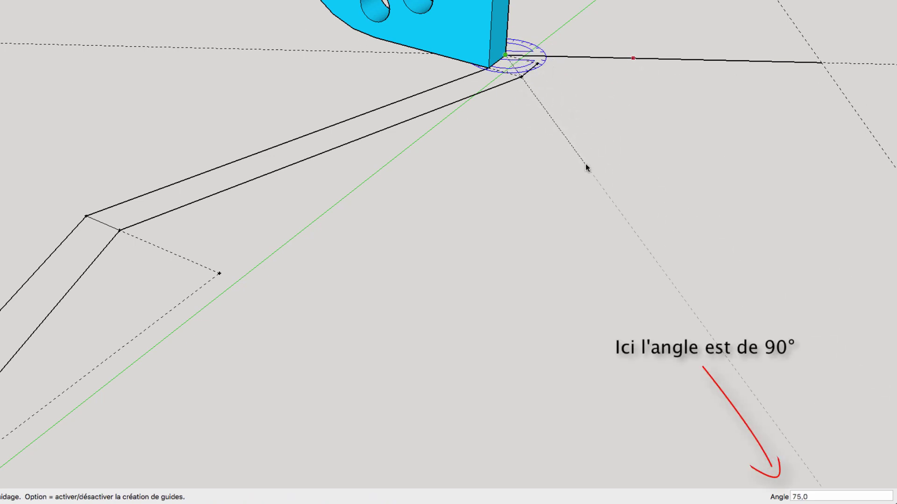
type("90")
key("Return")
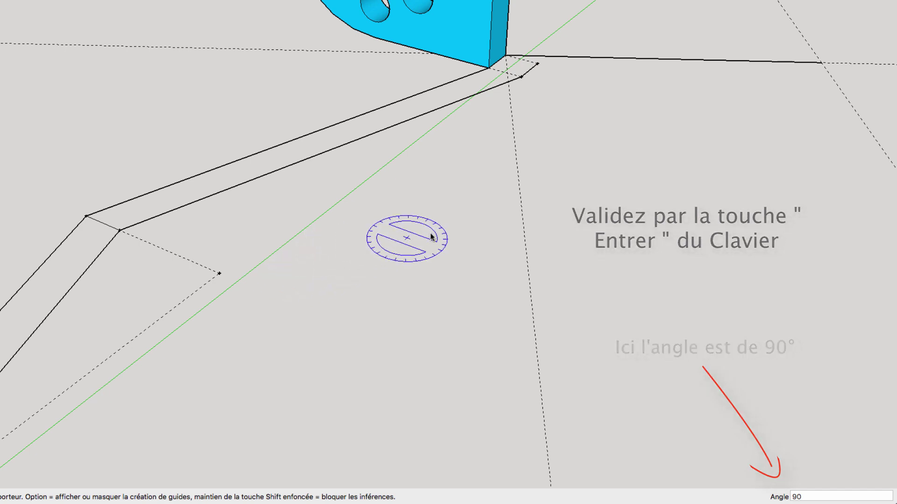
Step: Pan and zoom the view over to the first plate's corner
scroll(200, 327, "up", 5)
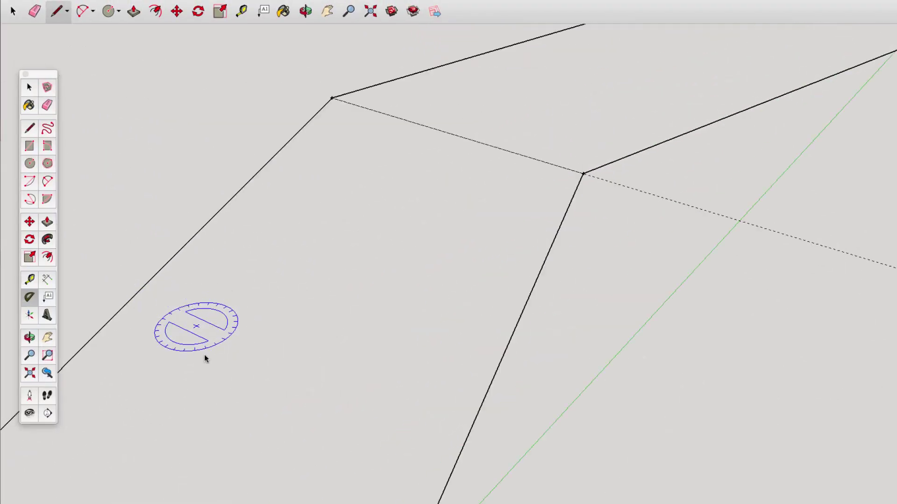
scroll(204, 356, "down", 3)
scroll(196, 392, "down", 2)
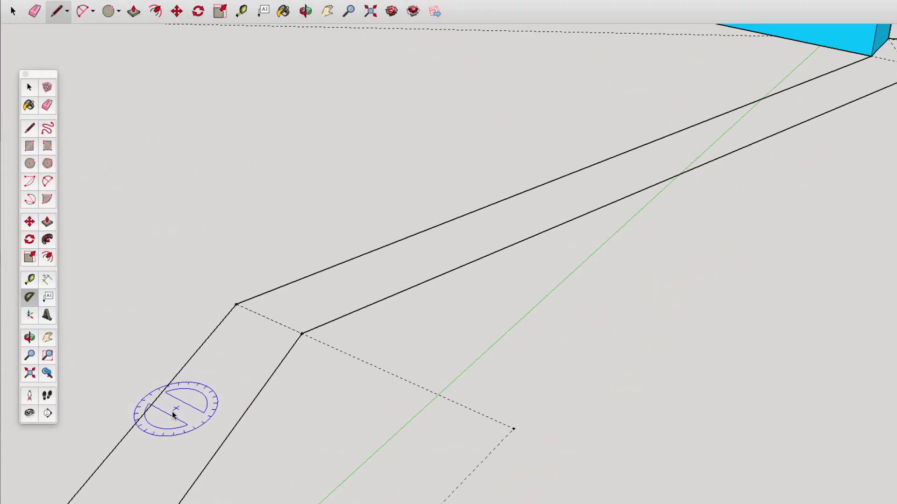
left_click(331, 15)
mouse_move(200, 304)
left_mouse_down()
mouse_move(341, 210)
mouse_move(410, 114)
mouse_move(327, 272)
left_mouse_up()
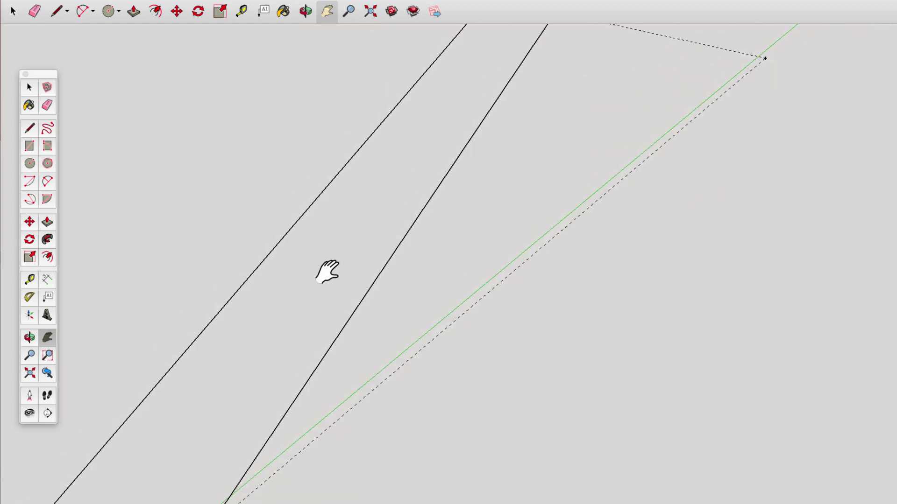
scroll(327, 272, "down", 2)
scroll(370, 236, "down", 3)
scroll(300, 196, "up", 2)
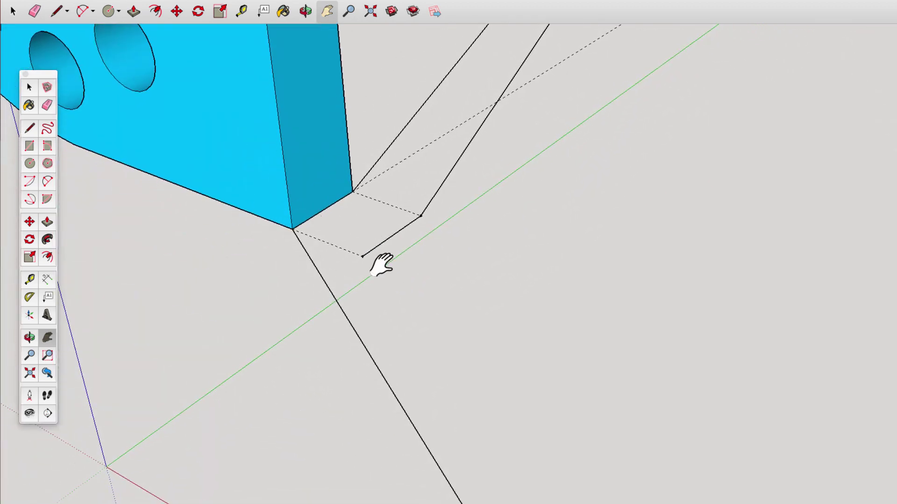
left_click_drag(381, 265, 297, 170)
scroll(298, 169, "down", 2)
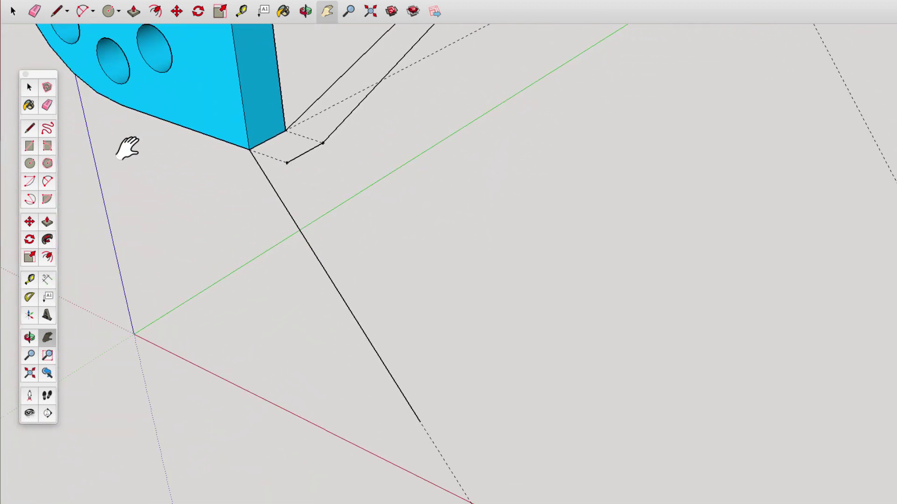
Step: Place 90° guides at the leg's end vertex and at the first plate's corner
left_click(29, 297)
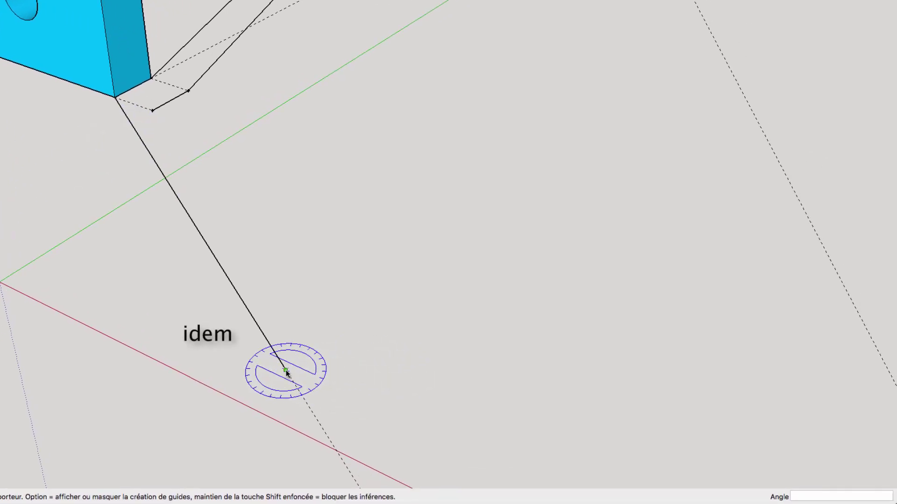
left_click(286, 370)
left_click(301, 395)
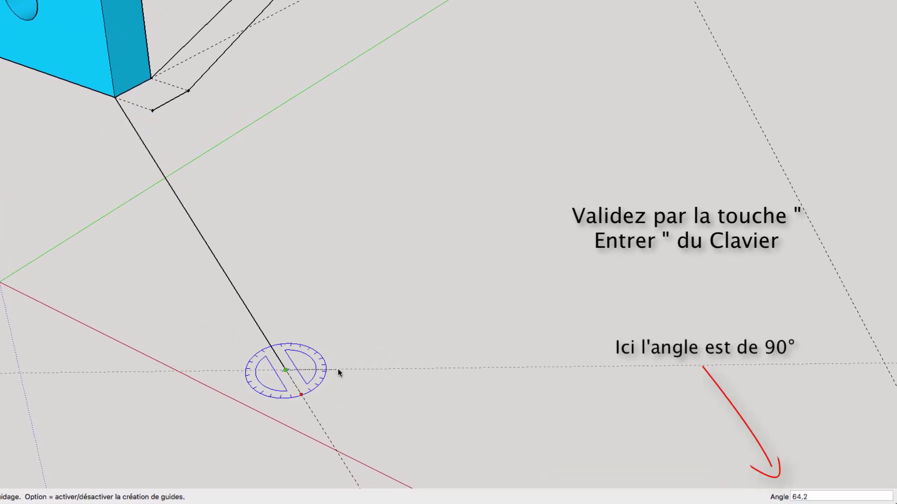
type("90")
key("Return")
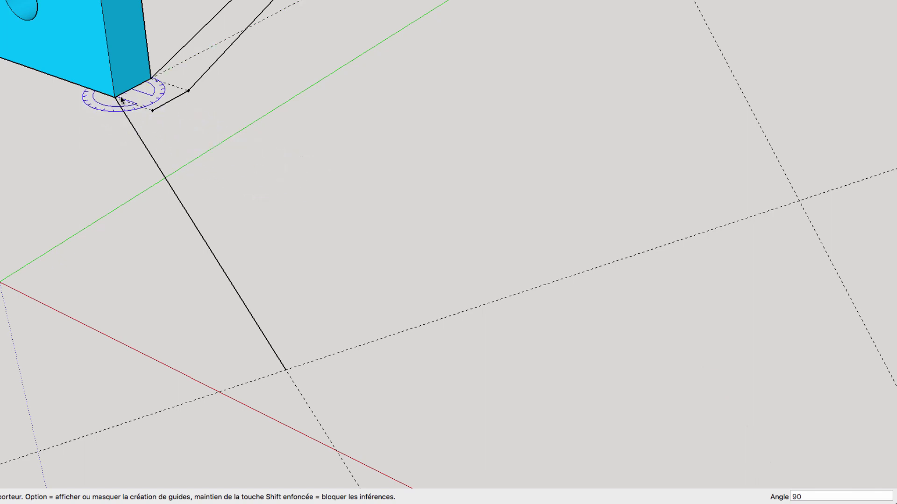
left_click(116, 99)
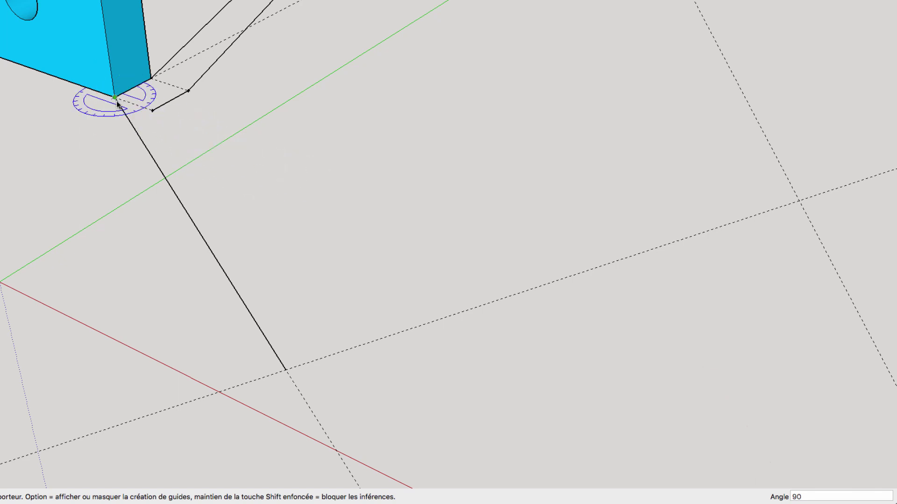
left_click(155, 164)
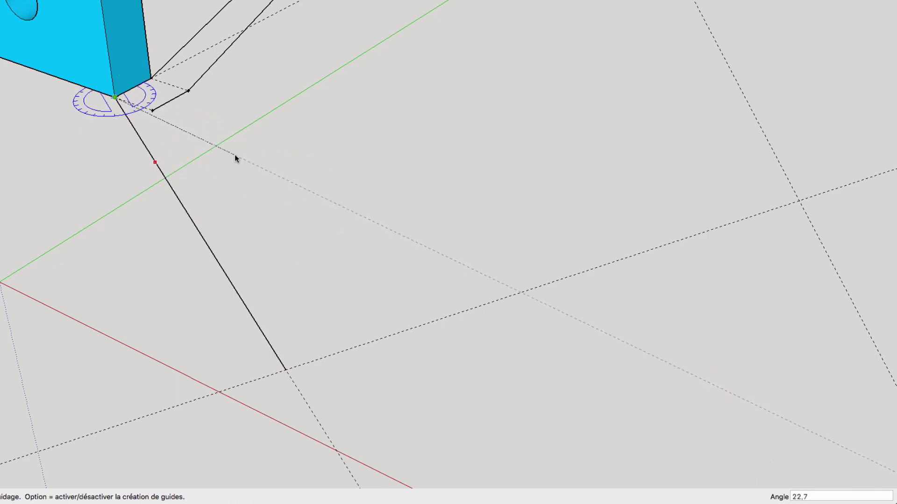
key("Return")
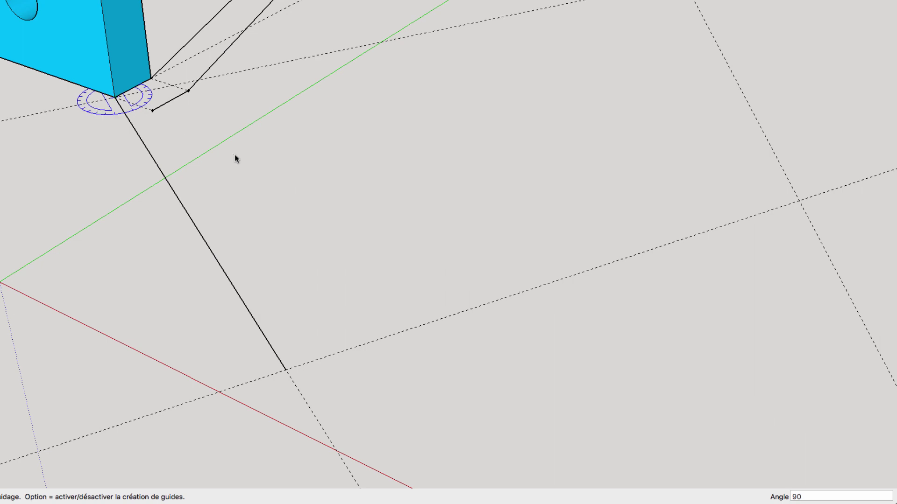
Step: Draw the strip's 4 mm end segment
left_click(29, 127)
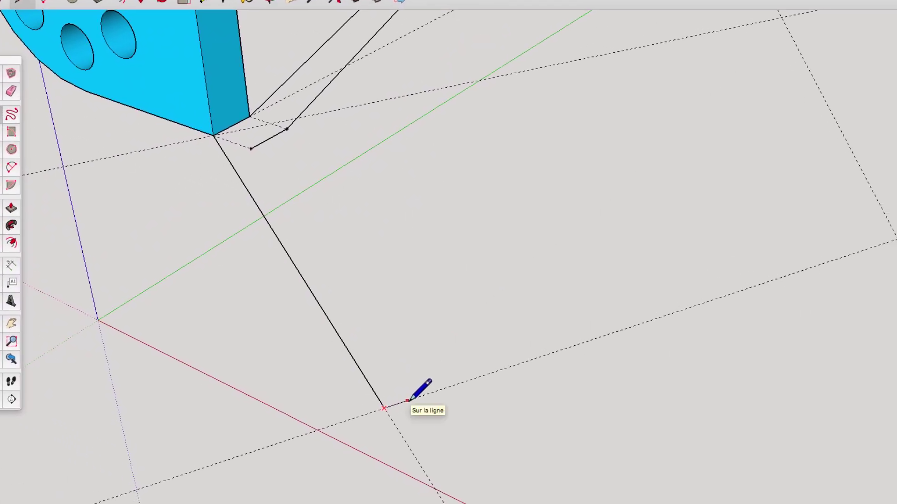
type("4")
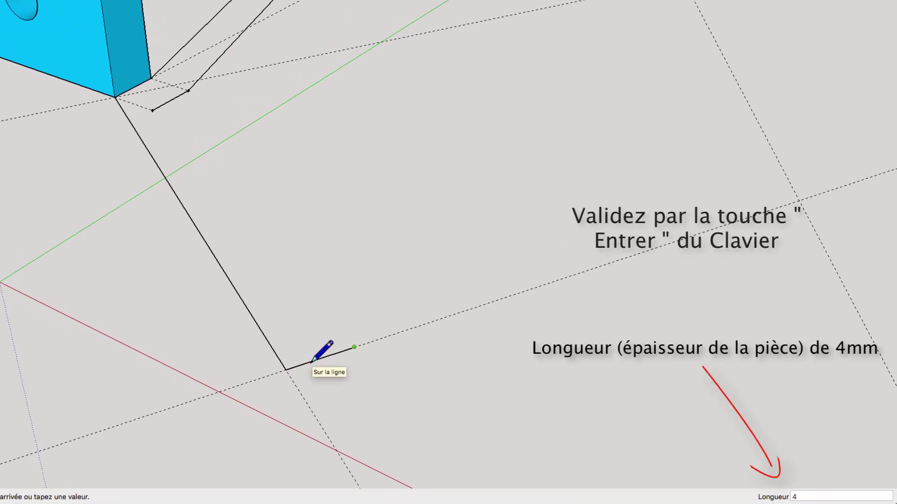
key("Return")
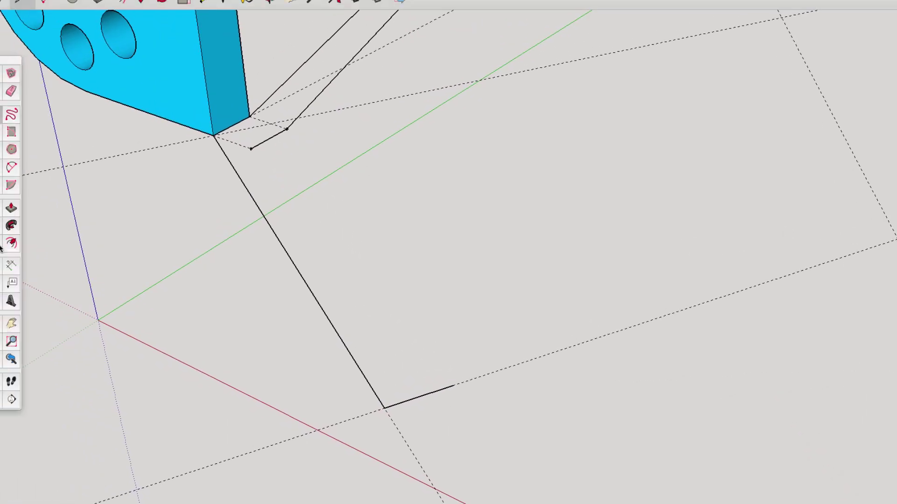
Step: Set a 4 mm guide offset from the first plate's corner
left_click(48, 257)
left_click(159, 105)
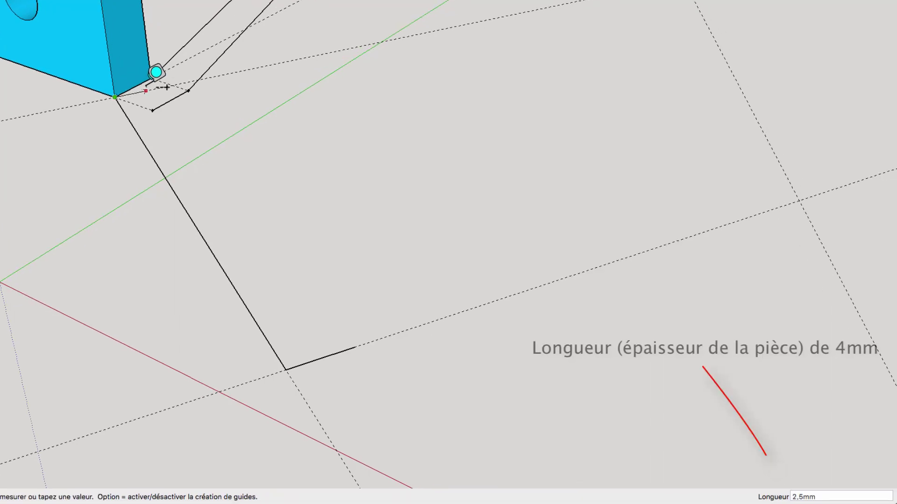
type("4")
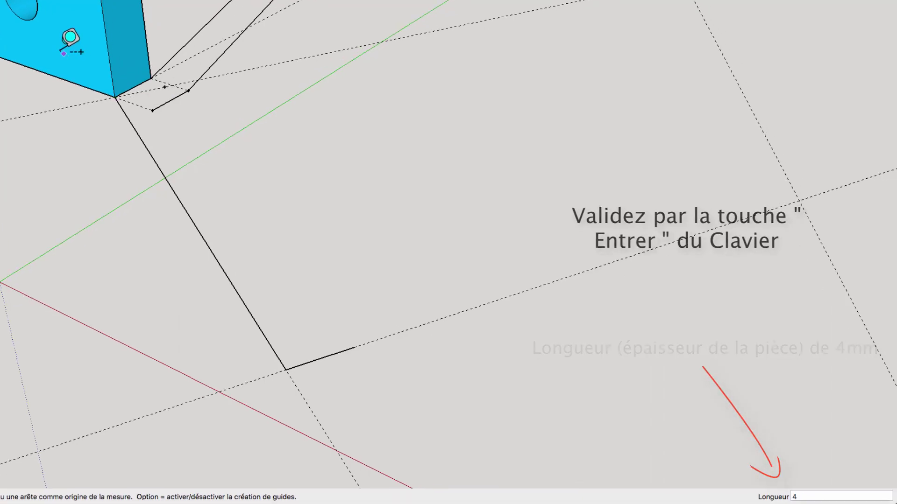
key("Return")
key("l")
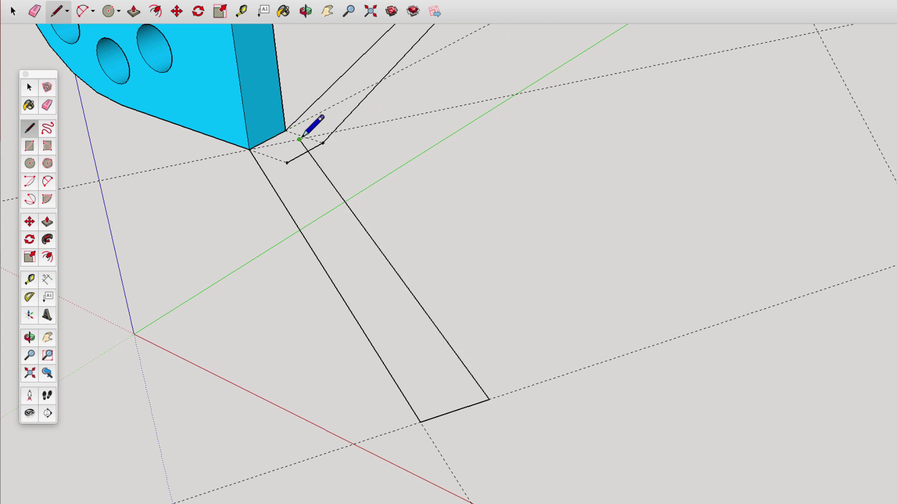
Step: Erase leftover short edges at the first plate's corner and pan to the second plate's corner
left_click(47, 105)
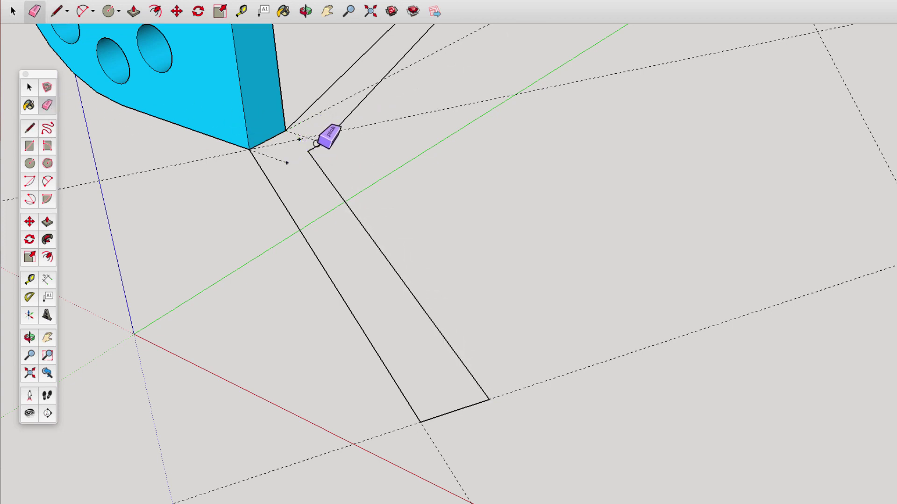
scroll(355, 143, "down", 3)
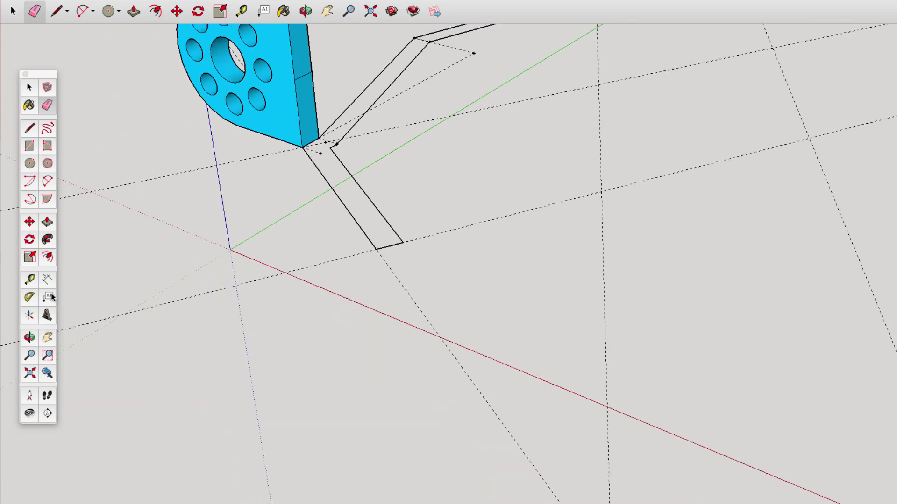
left_click(47, 337)
scroll(485, 250, "down", 3)
scroll(483, 240, "up", 4)
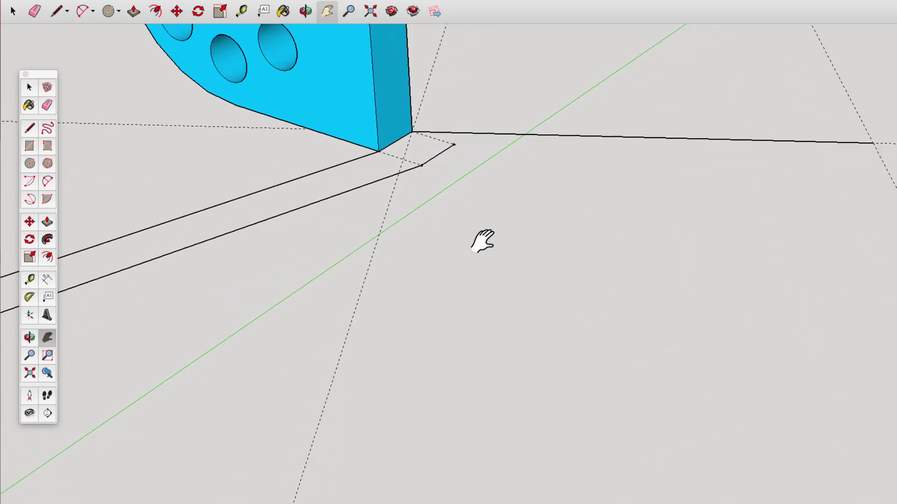
left_click_drag(484, 225, 478, 259)
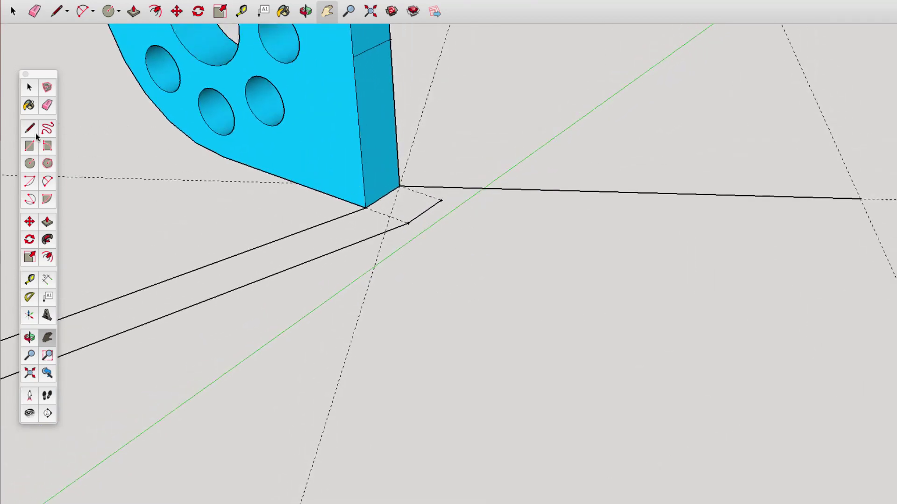
Step: Place a guide point 4 mm below the second plate's corner
left_click(28, 283)
left_click(264, 135)
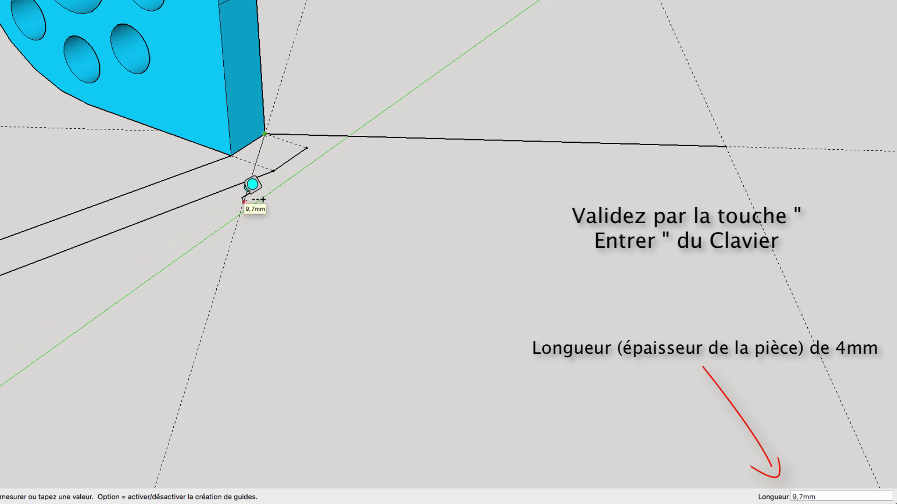
key("Return")
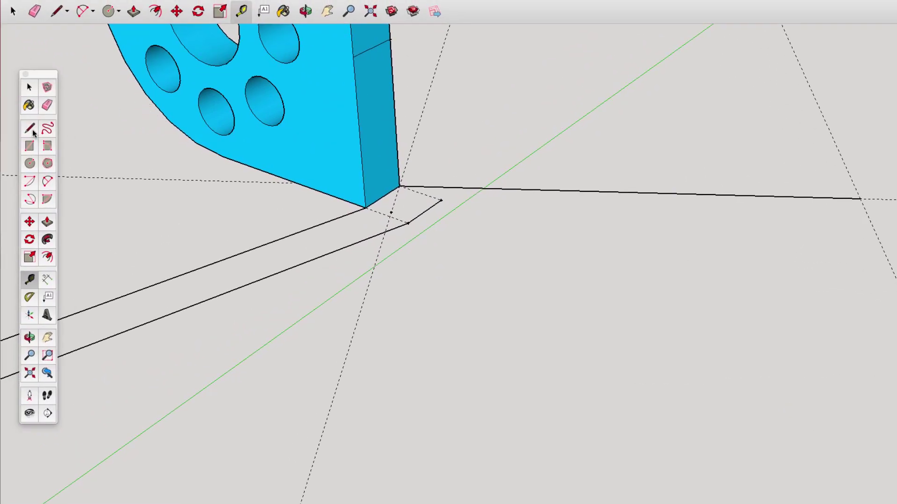
Step: Draw the 4 mm end segment and close the leg's outline into a strip face
left_click(31, 130)
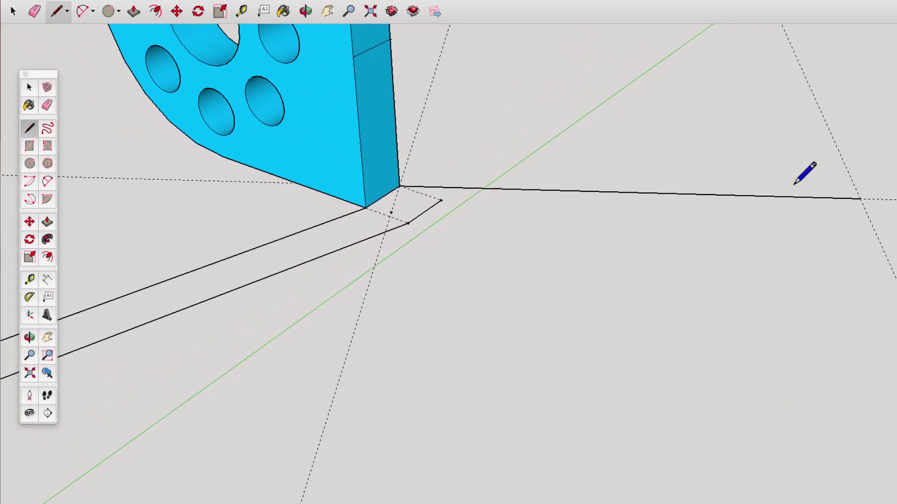
left_click(859, 198)
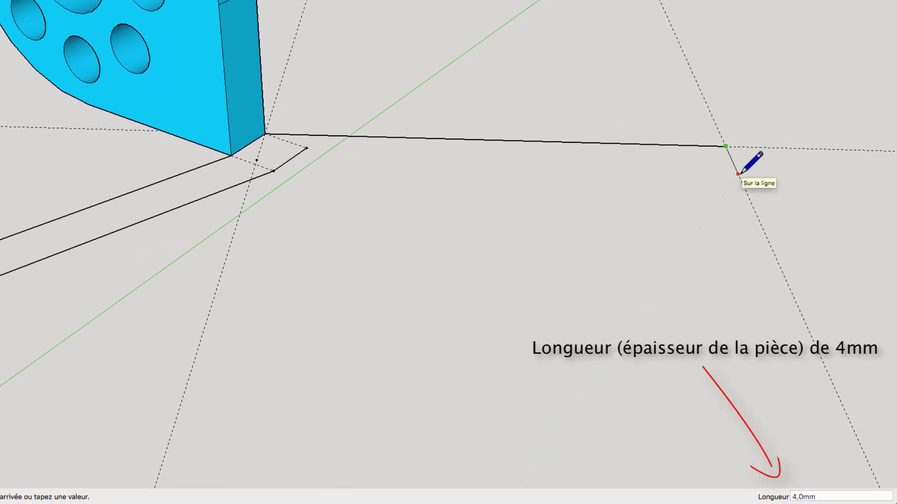
type("4")
key("Return")
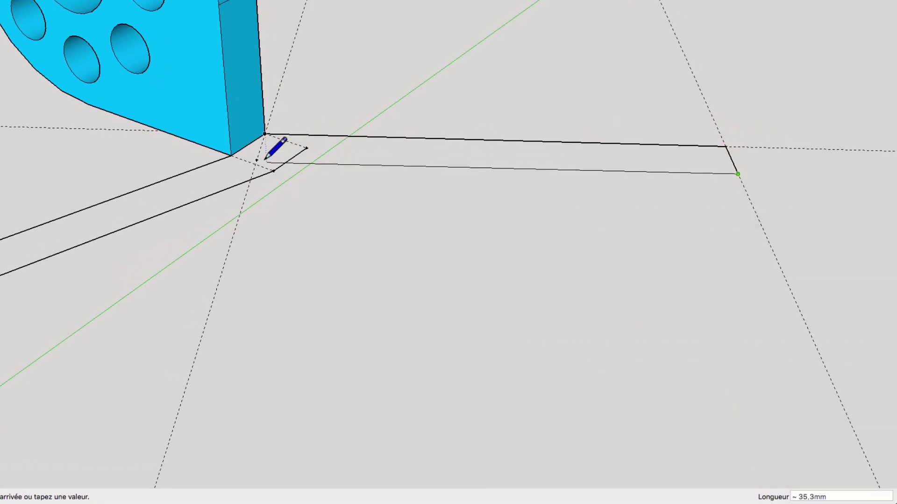
left_click(266, 160)
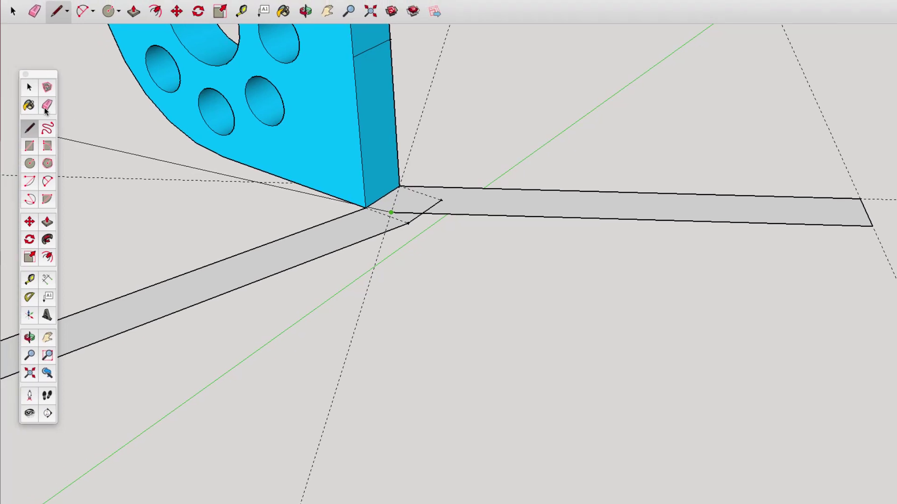
left_click(46, 108)
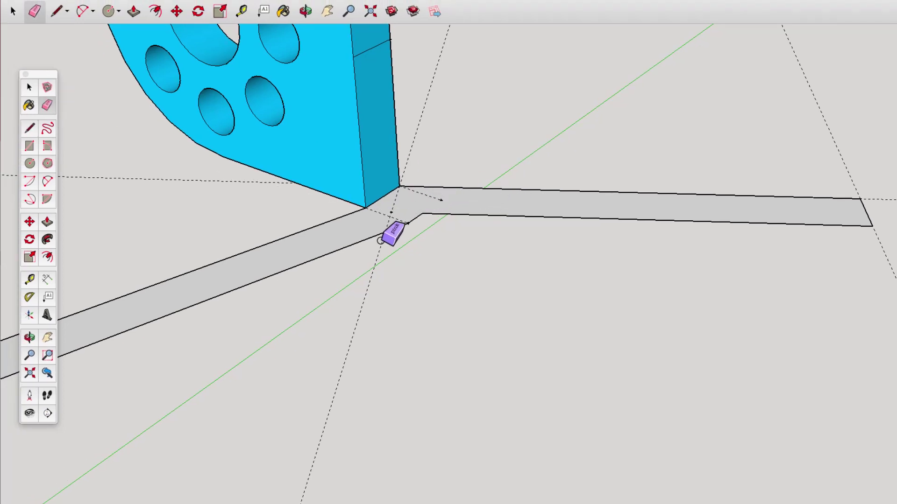
Step: Draw a diagonal line from the strip's right end corner to its top edge, trimming off a small triangle
left_click(36, 127)
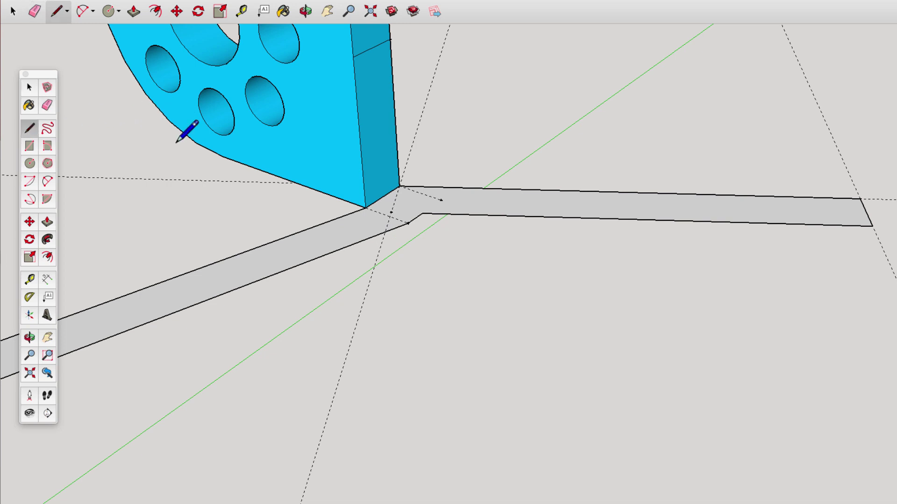
left_click(871, 225)
scroll(734, 195, "down", 1)
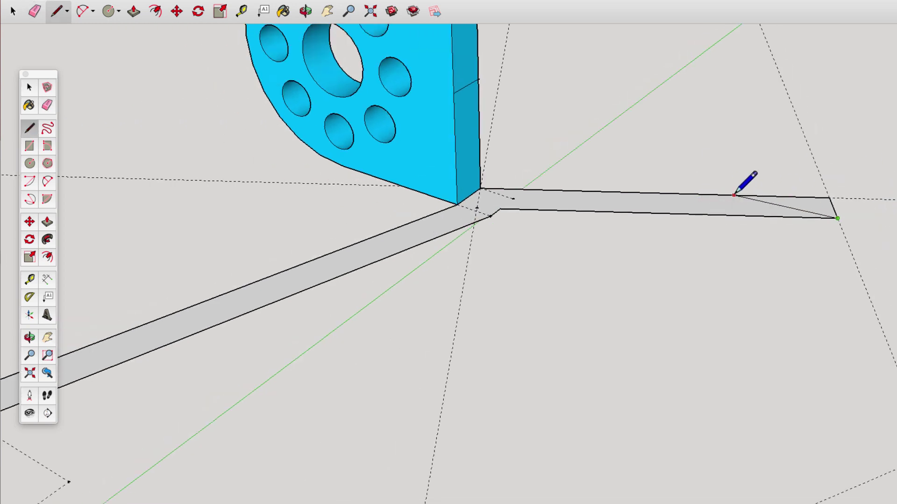
scroll(734, 196, "down", 2)
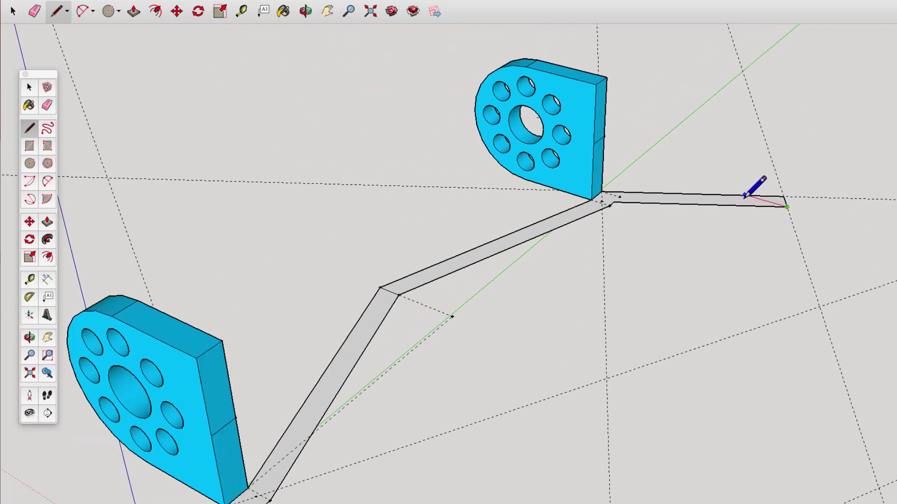
scroll(744, 196, "up", 1)
scroll(743, 196, "up", 2)
scroll(742, 191, "up", 1)
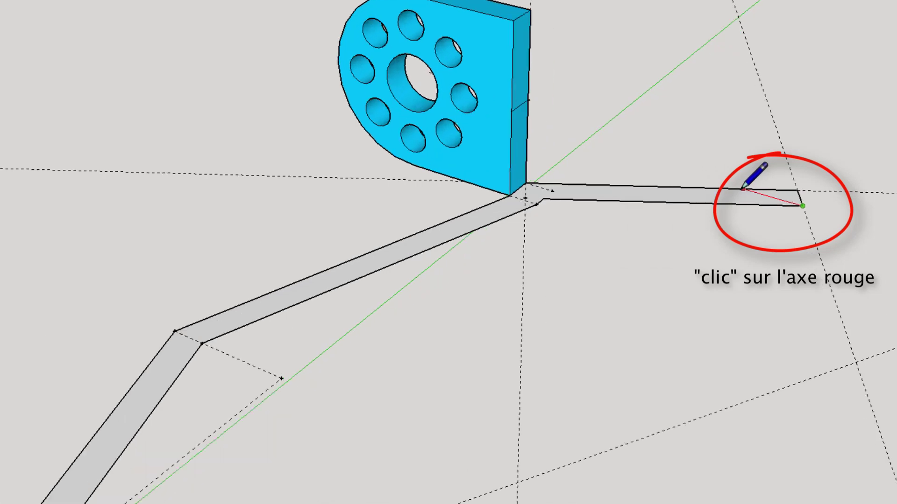
scroll(743, 189, "up", 2)
scroll(743, 187, "up", 2)
scroll(745, 186, "up", 1)
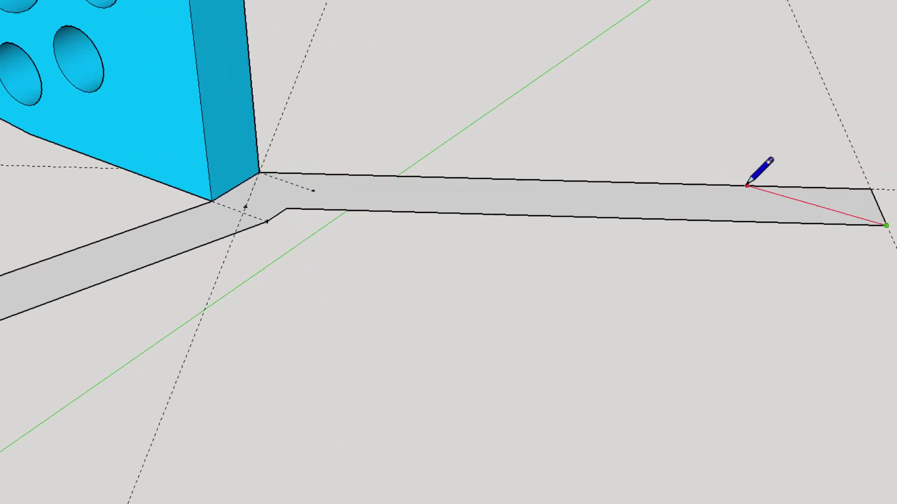
left_click(746, 185)
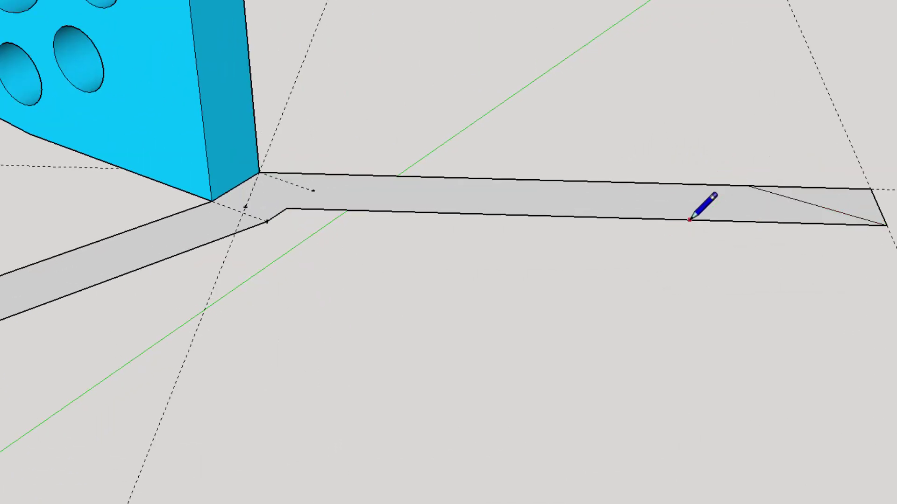
scroll(692, 217, "down", 5)
scroll(686, 261, "down", 3)
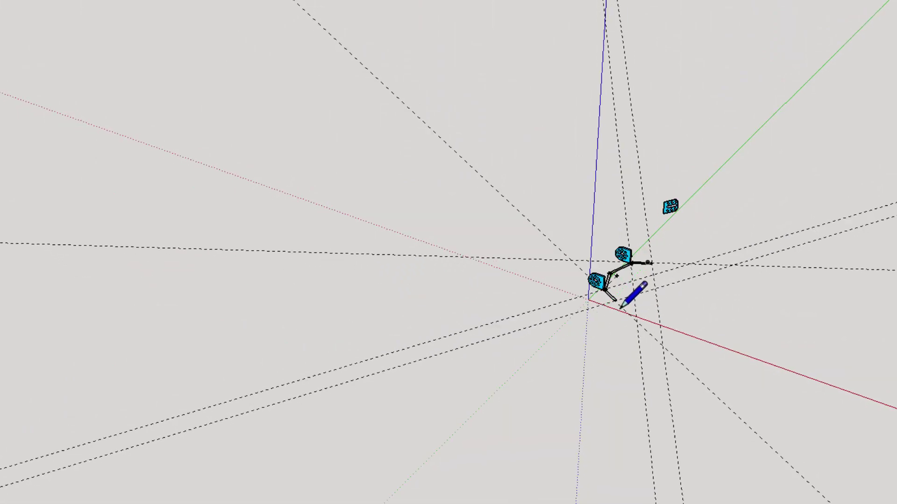
scroll(620, 304, "up", 2)
scroll(611, 285, "up", 4)
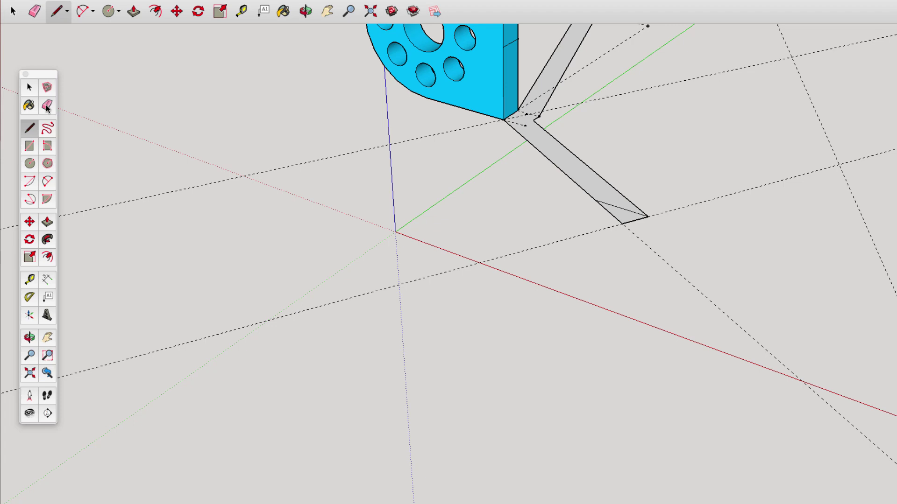
Step: Erase the first leftover triangle edge at the strip's end
left_click(47, 107)
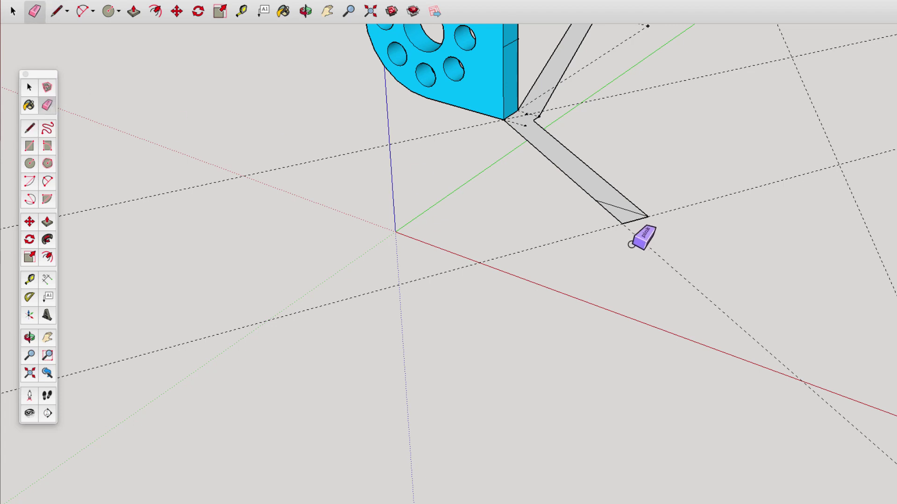
scroll(630, 215, "up", 1)
scroll(626, 222, "up", 2)
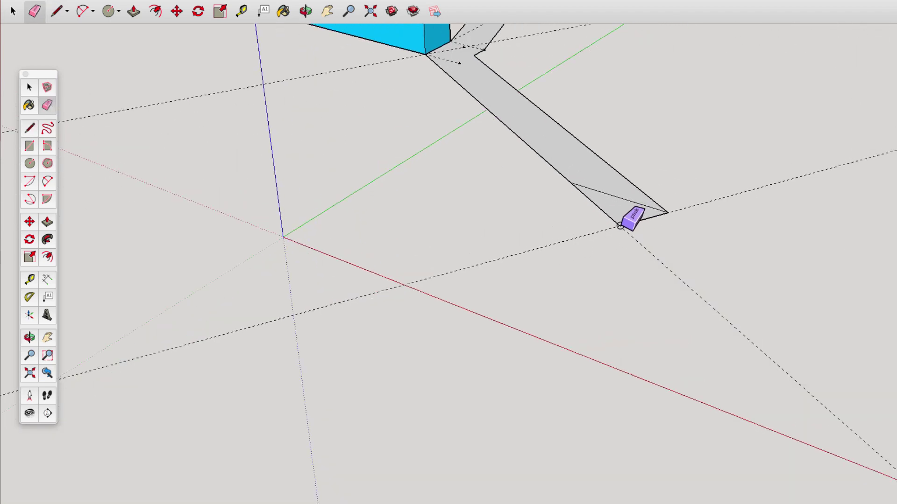
left_click(620, 226)
scroll(738, 189, "down", 5)
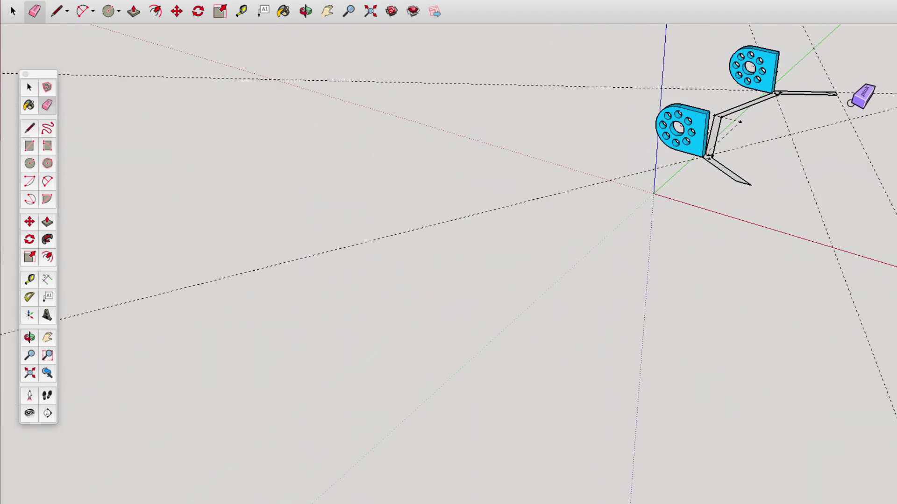
scroll(849, 103, "up", 1)
scroll(848, 96, "up", 2)
scroll(846, 94, "up", 1)
Step: Erase the remaining triangular tip and pan so both blue plates are in view
scroll(836, 91, "up", 2)
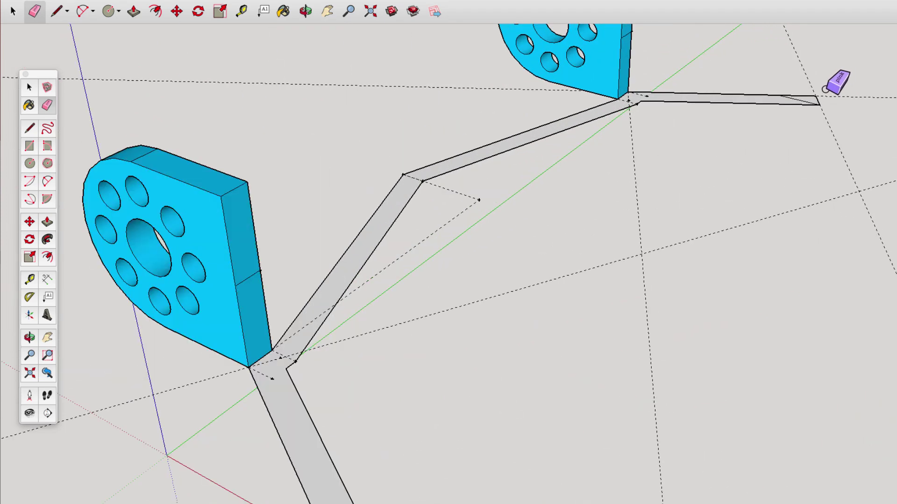
scroll(826, 89, "up", 1)
scroll(822, 91, "up", 2)
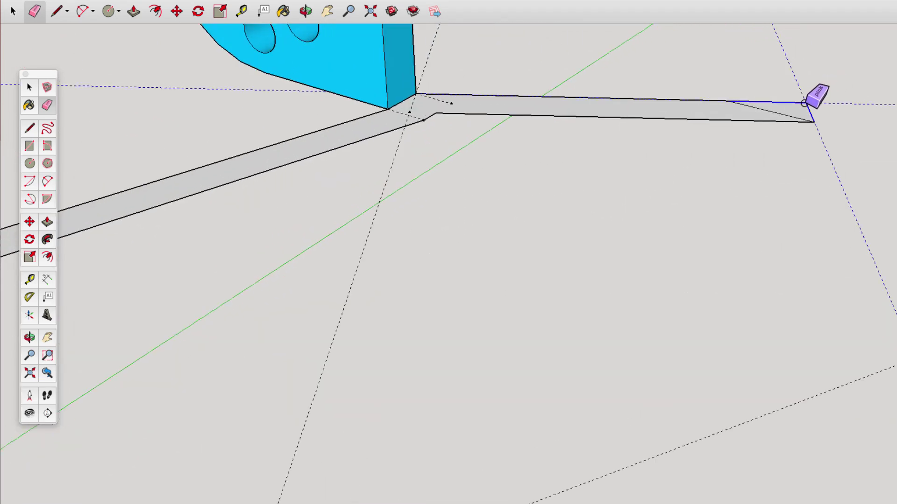
left_click(803, 103)
scroll(373, 175, "down", 1)
scroll(366, 179, "down", 1)
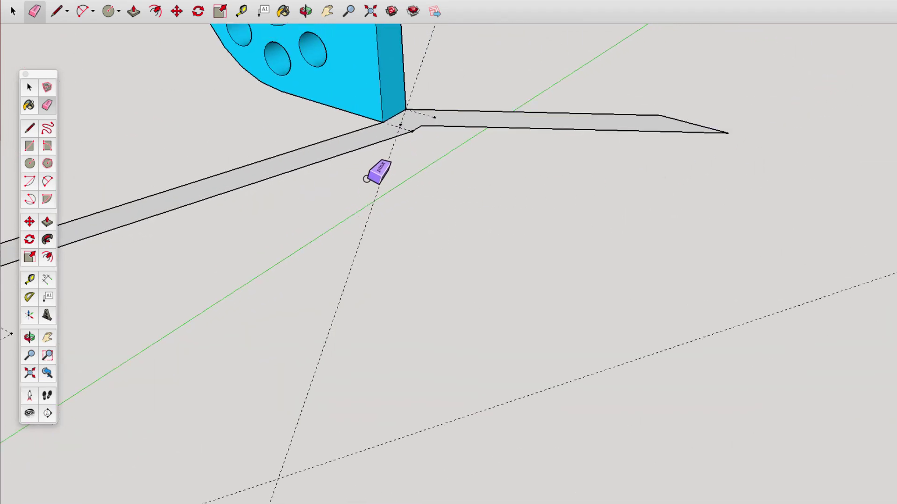
scroll(366, 179, "down", 2)
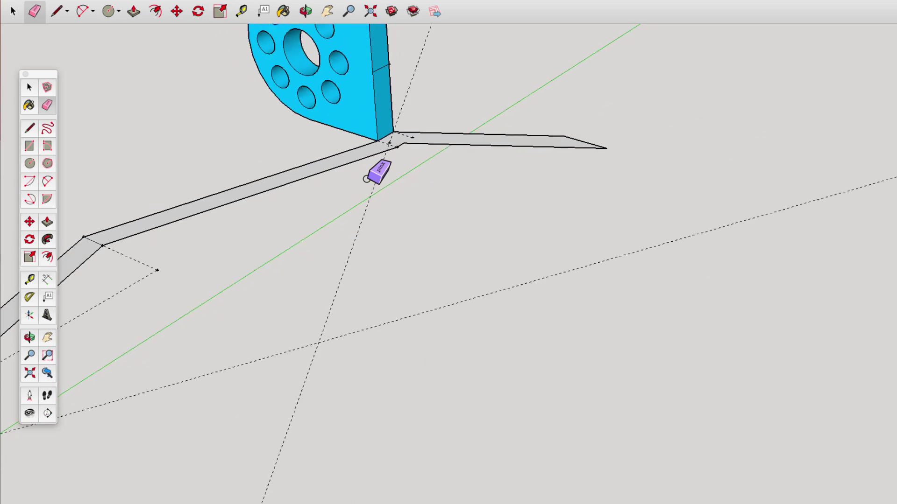
left_click(323, 15)
left_click_drag(196, 144, 368, 204)
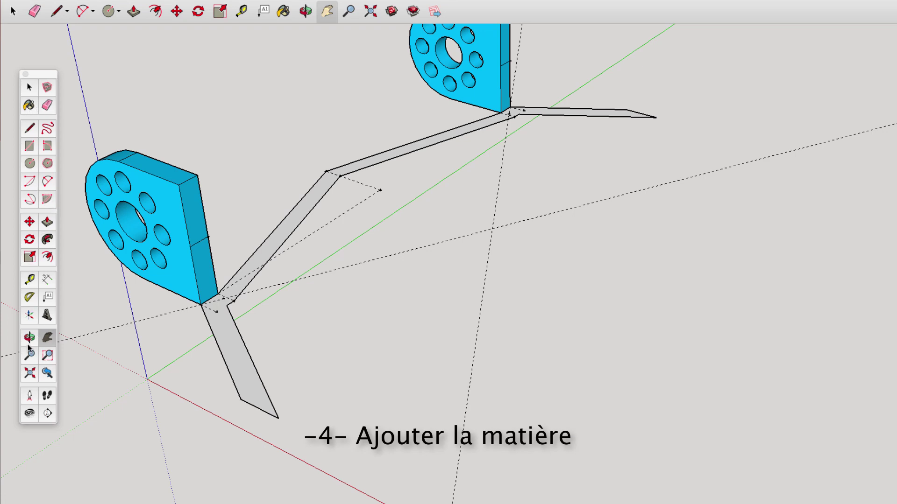
key("p")
left_click(29, 281)
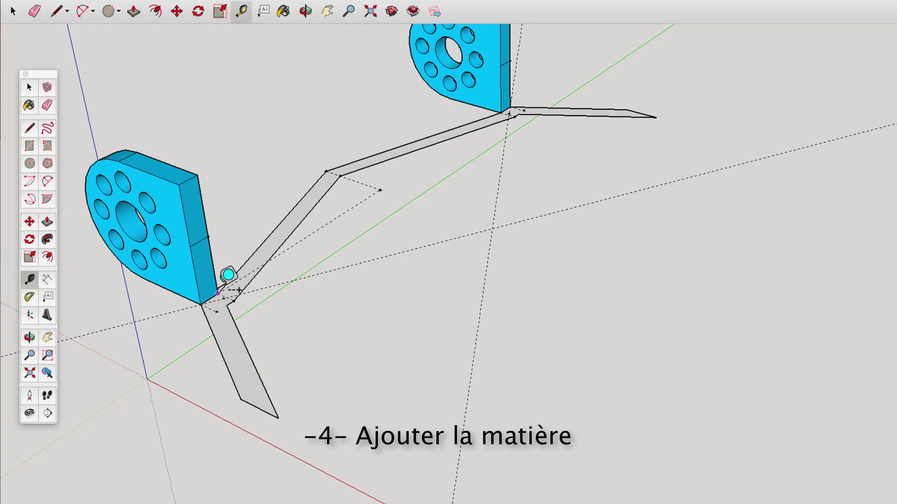
left_click(217, 292)
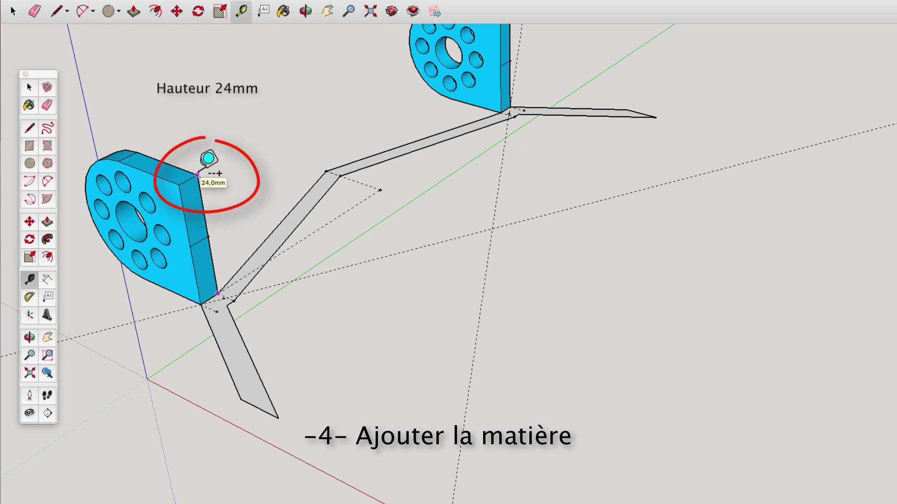
left_click(198, 175)
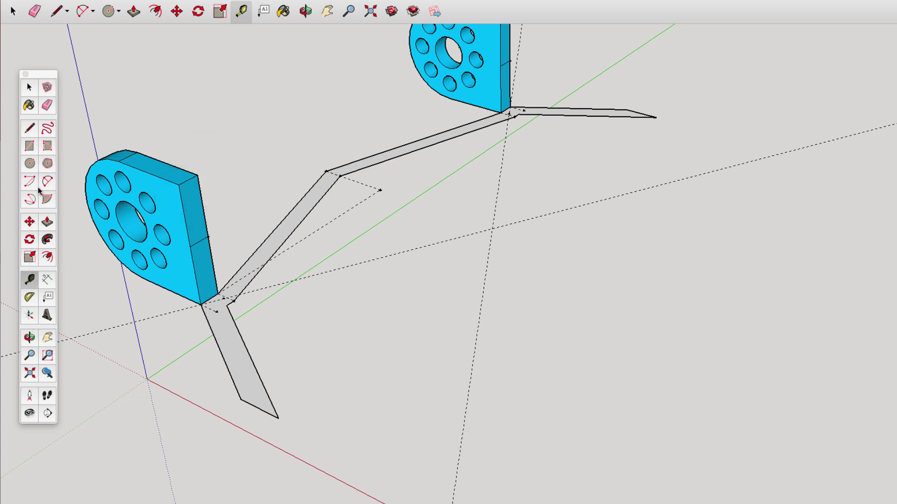
Step: Push/Pull the strip face up 24 mm into walls, then orbit to inspect them from below
left_click(46, 223)
left_click_drag(216, 341, 216, 321)
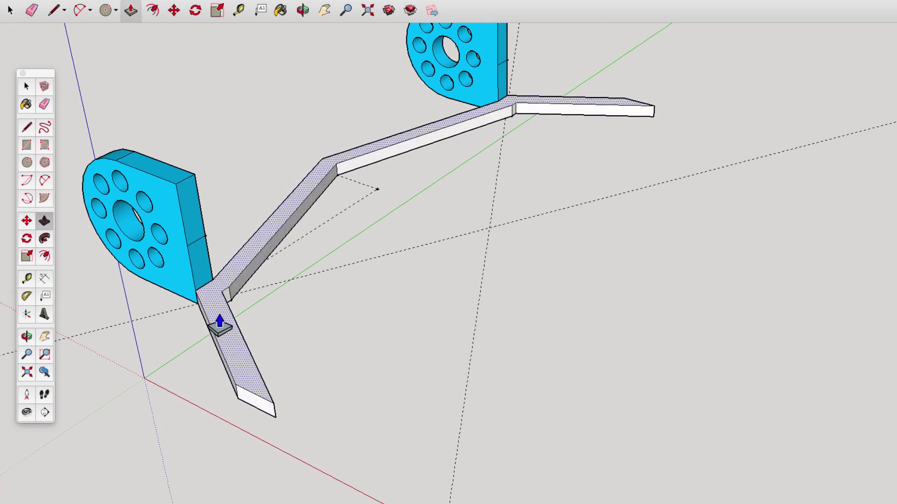
type("24")
key("Return")
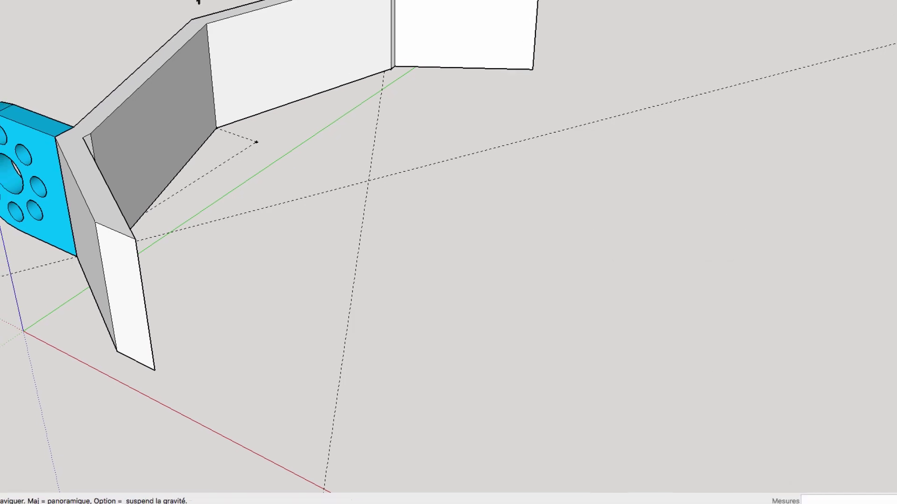
middle_click_drag(201, 7, 273, 124)
left_click_drag(335, 94, 374, 106)
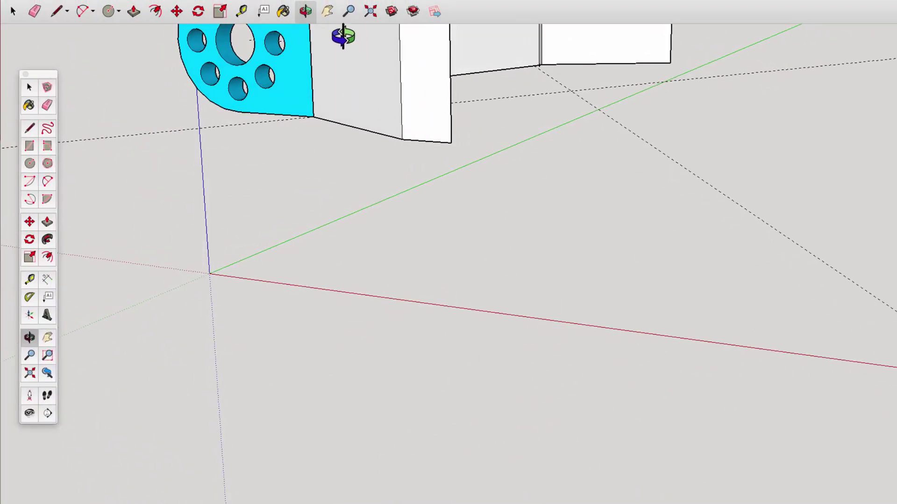
left_click(327, 10)
left_click_drag(344, 25, 440, 345)
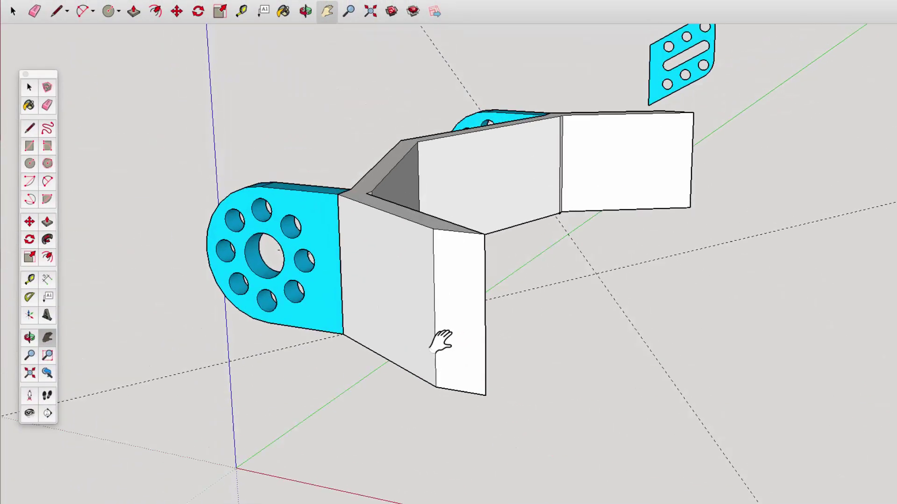
left_click(305, 11)
left_click_drag(410, 295, 413, 111)
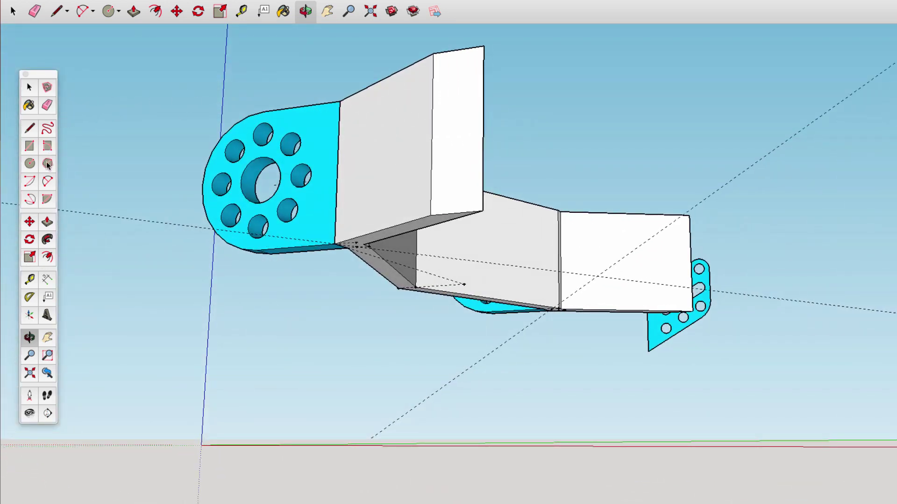
Step: Push/Pull the small corner face under the bracket out by 10 mm
left_click(48, 223)
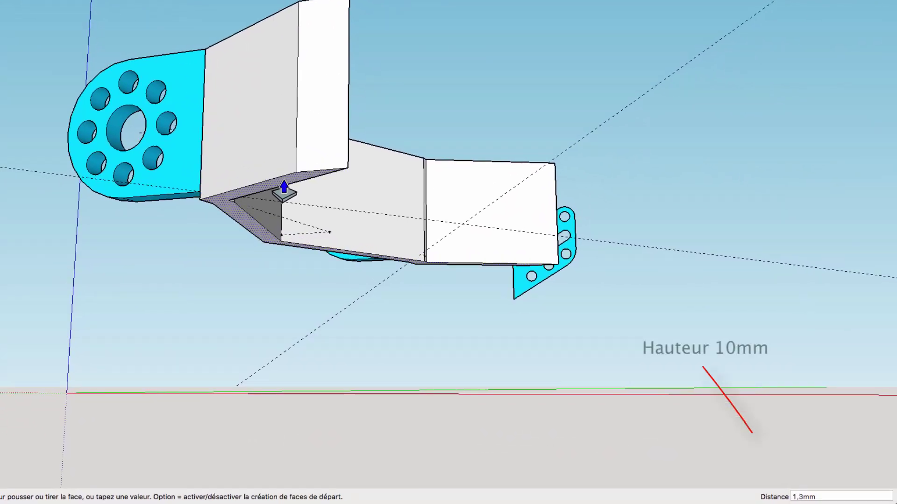
type("10")
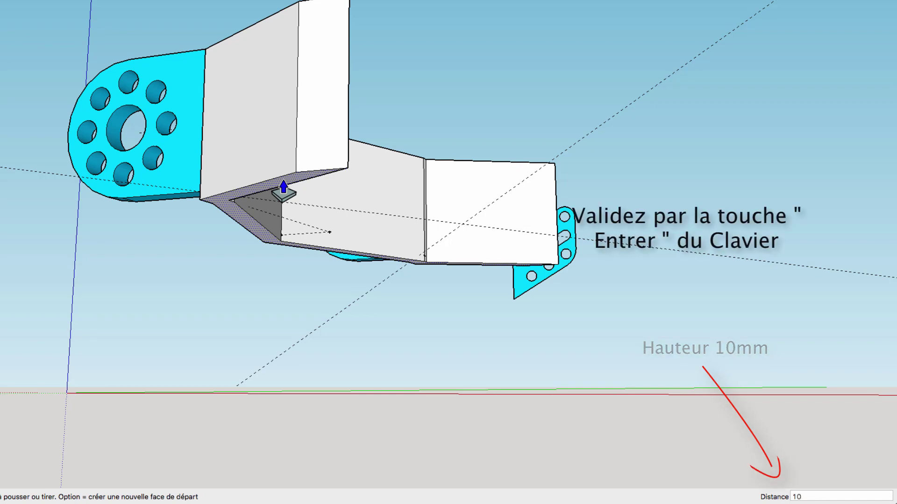
key("Return")
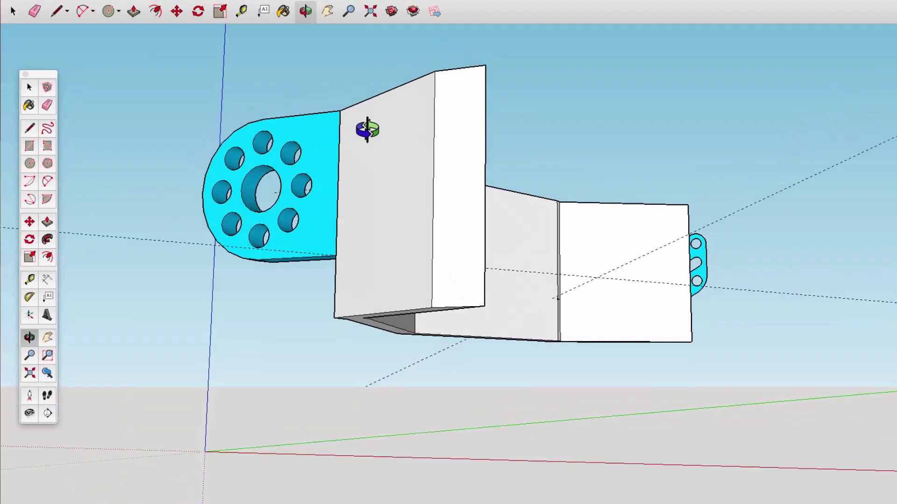
mouse_move(366, 130)
middle_mouse_down()
mouse_move(328, 241)
mouse_move(274, 262)
mouse_move(230, 264)
mouse_move(226, 276)
mouse_move(195, 207)
middle_mouse_up()
Step: Select all the connected strip geometry and make it a group (Créer un groupe)
key("space")
triple_click(400, 249)
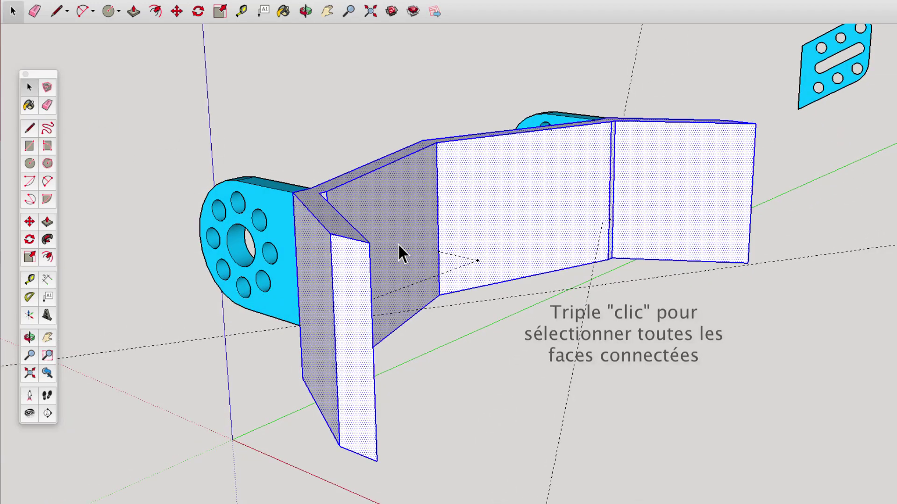
right_click(400, 244)
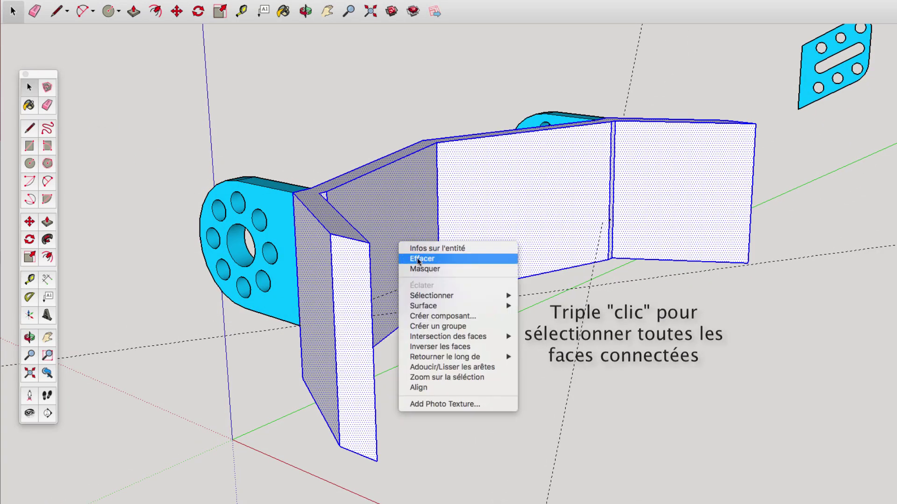
left_click(453, 331)
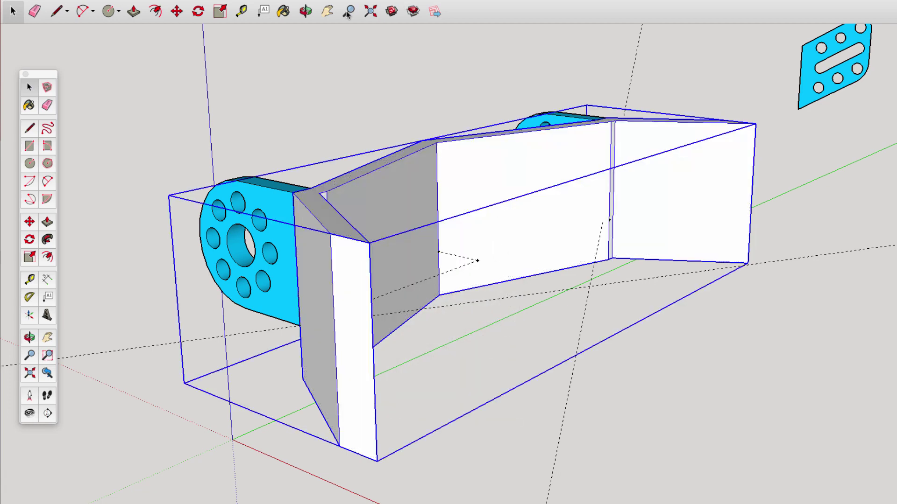
Step: Sample the plate's cyan with the Paint Bucket eyedropper and paint the strip group with it
left_click(120, 111)
left_click(276, 15)
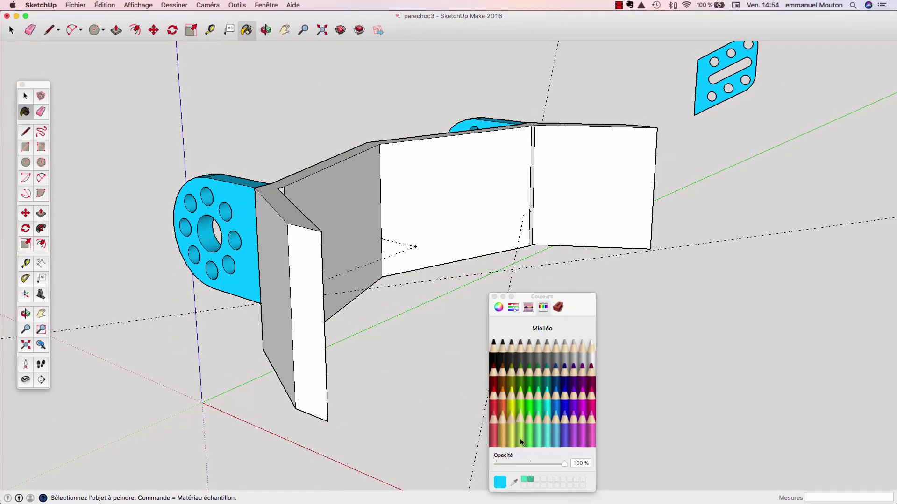
left_click(516, 484)
left_click(246, 199)
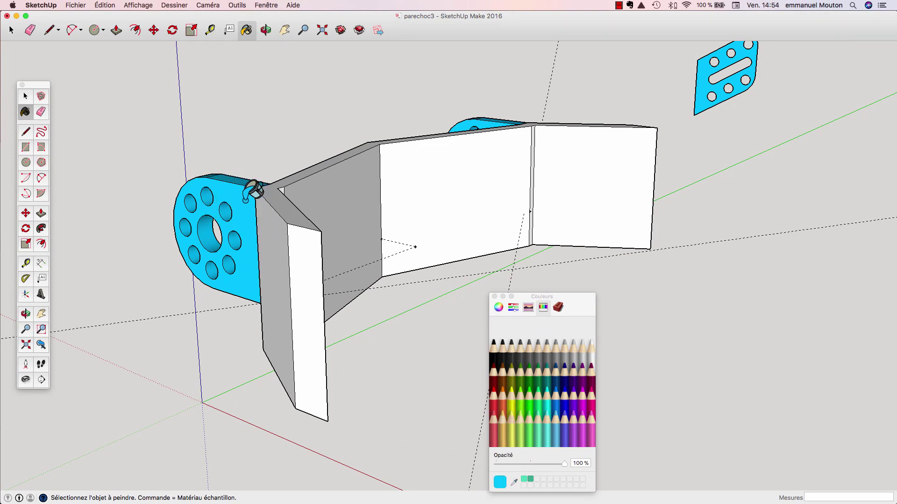
left_click(293, 215)
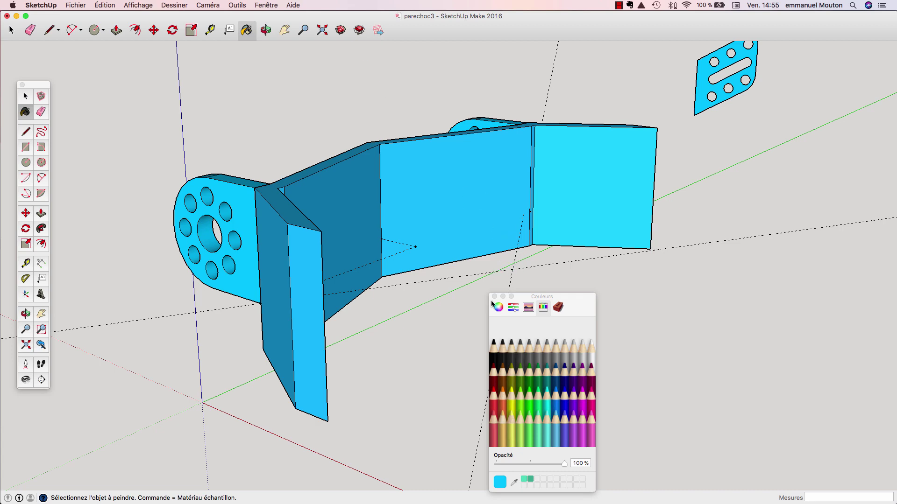
left_click(494, 297)
left_click(265, 30)
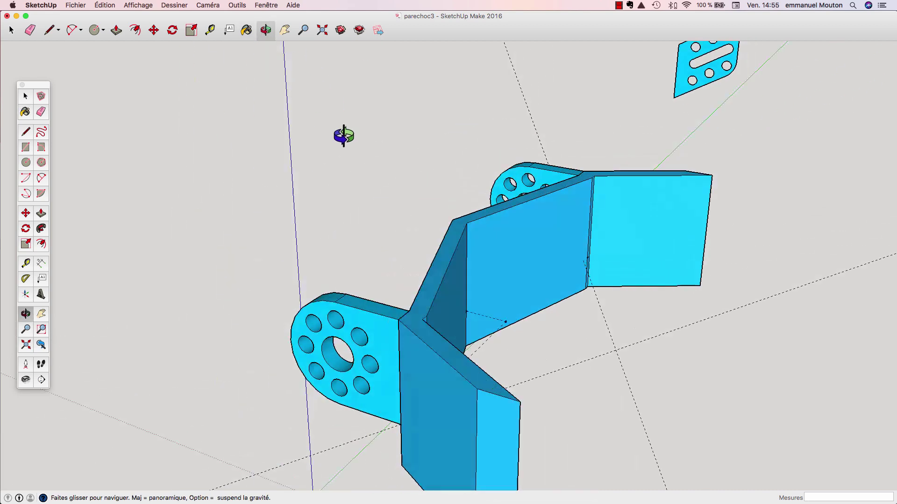
left_click_drag(344, 136, 350, 150)
left_click_drag(301, 52, 318, 176)
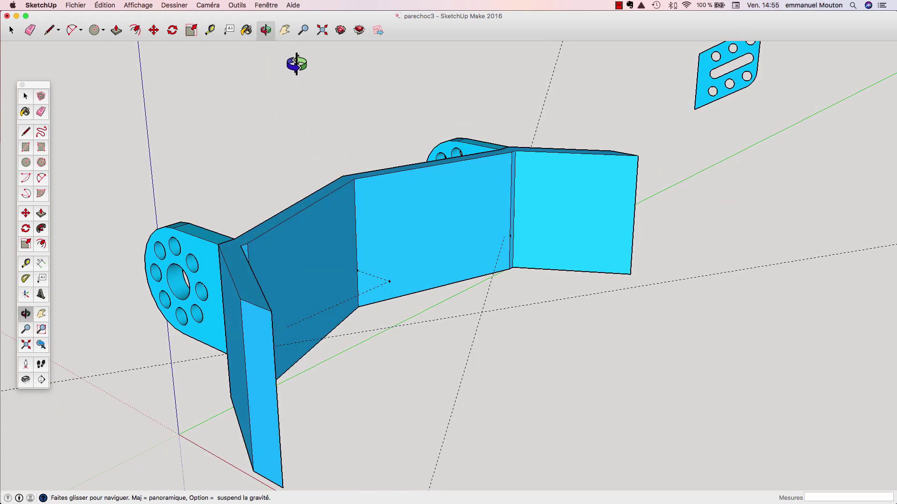
left_click(285, 30)
left_click_drag(336, 120, 407, 64)
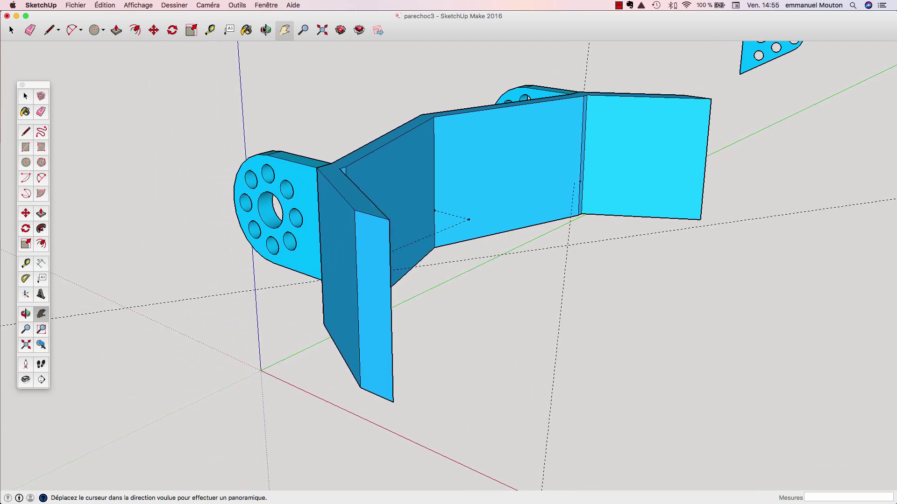
left_click(266, 30)
mouse_move(292, 104)
left_mouse_down()
mouse_move(534, 181)
mouse_move(344, 162)
mouse_move(240, 104)
left_mouse_up()
mouse_move(408, 134)
left_mouse_down()
mouse_move(290, 206)
mouse_move(70, 226)
mouse_move(239, 168)
left_mouse_up()
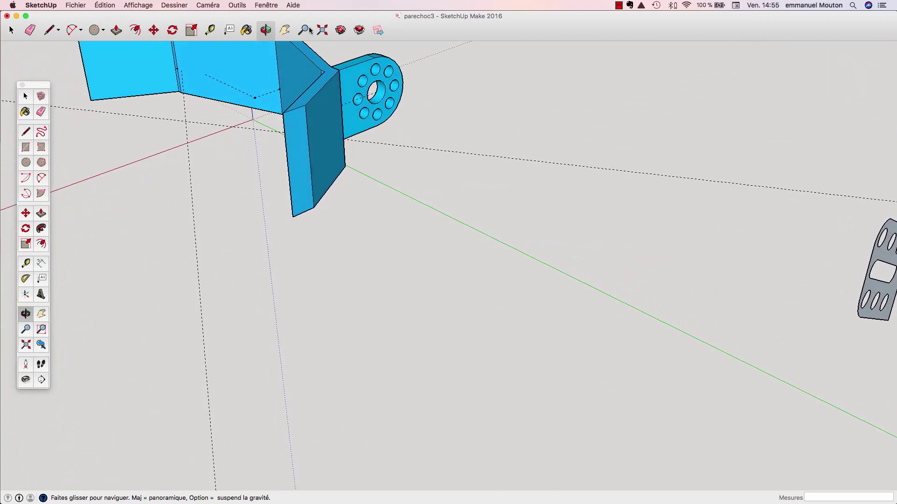
left_click(284, 30)
left_click_drag(362, 89, 407, 251)
left_click(266, 30)
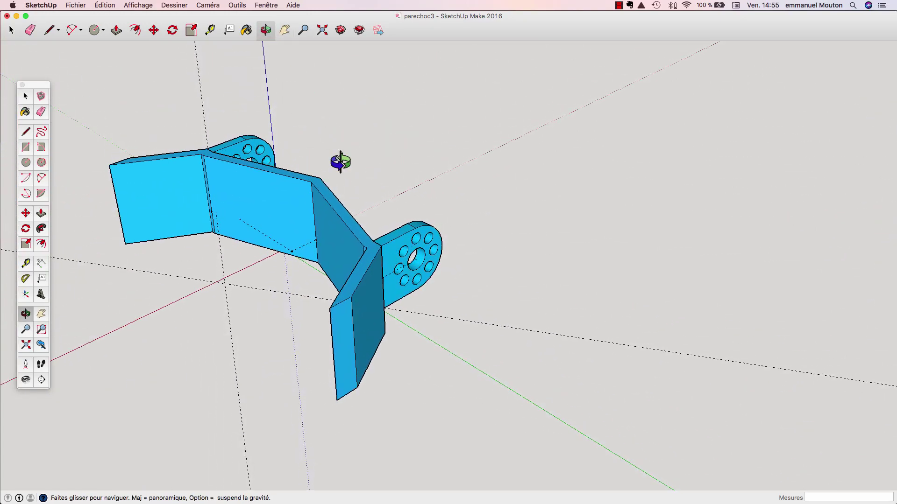
mouse_move(341, 160)
left_mouse_down()
mouse_move(253, 286)
mouse_move(369, 225)
mouse_move(156, 219)
mouse_move(309, 211)
left_mouse_up()
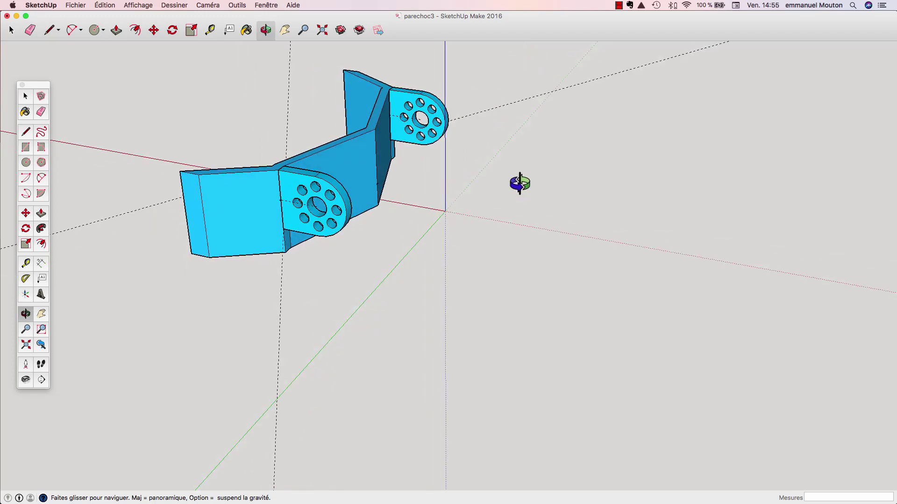
left_click_drag(516, 182, 338, 195)
mouse_move(392, 175)
left_mouse_down()
mouse_move(96, 216)
mouse_move(540, 176)
mouse_move(229, 266)
mouse_move(635, 215)
mouse_move(321, 173)
left_mouse_up()
mouse_move(529, 194)
left_mouse_down()
mouse_move(448, 164)
mouse_move(457, 194)
left_mouse_up()
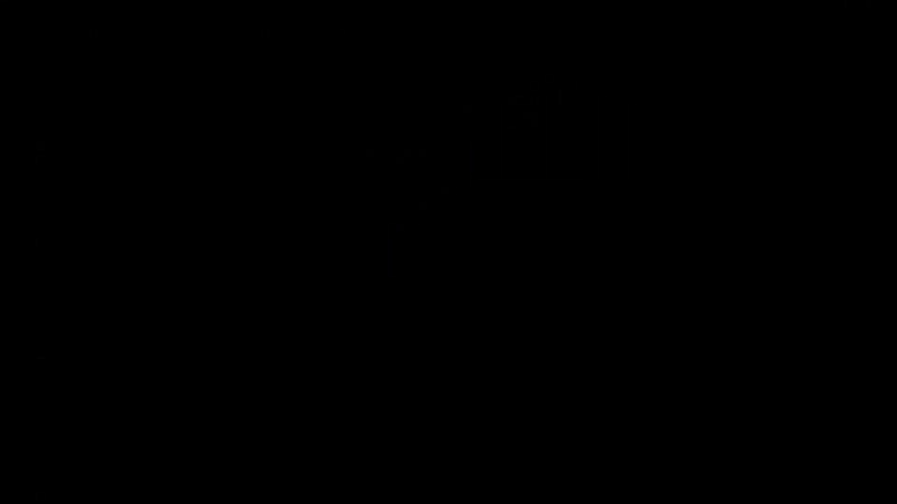